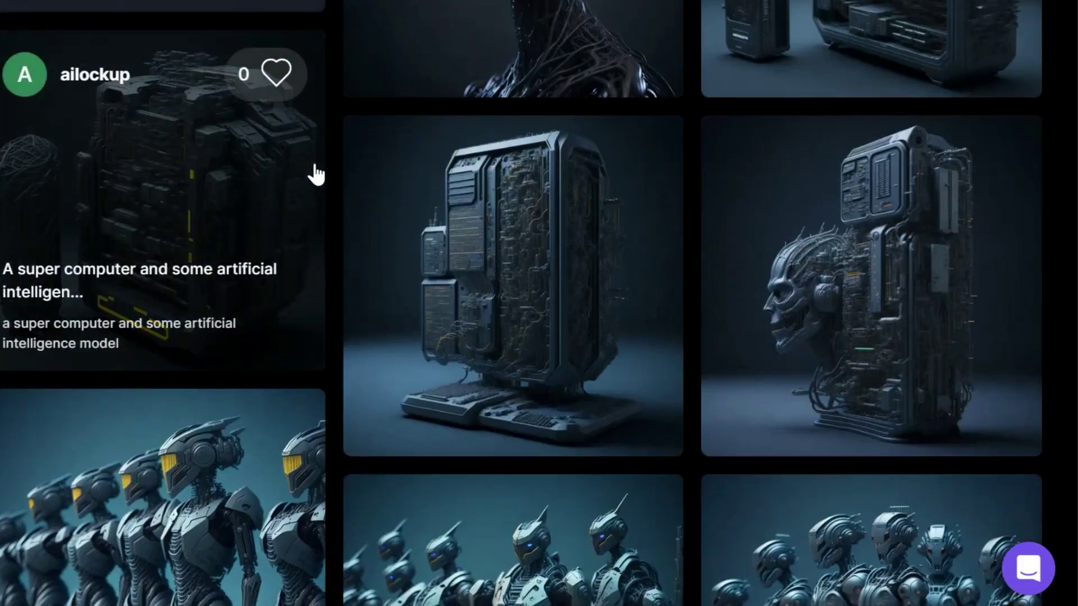
Step: Scroll the community images and the Finetuned Models gallery down to the last platform models
scroll(316, 175, "down", 20)
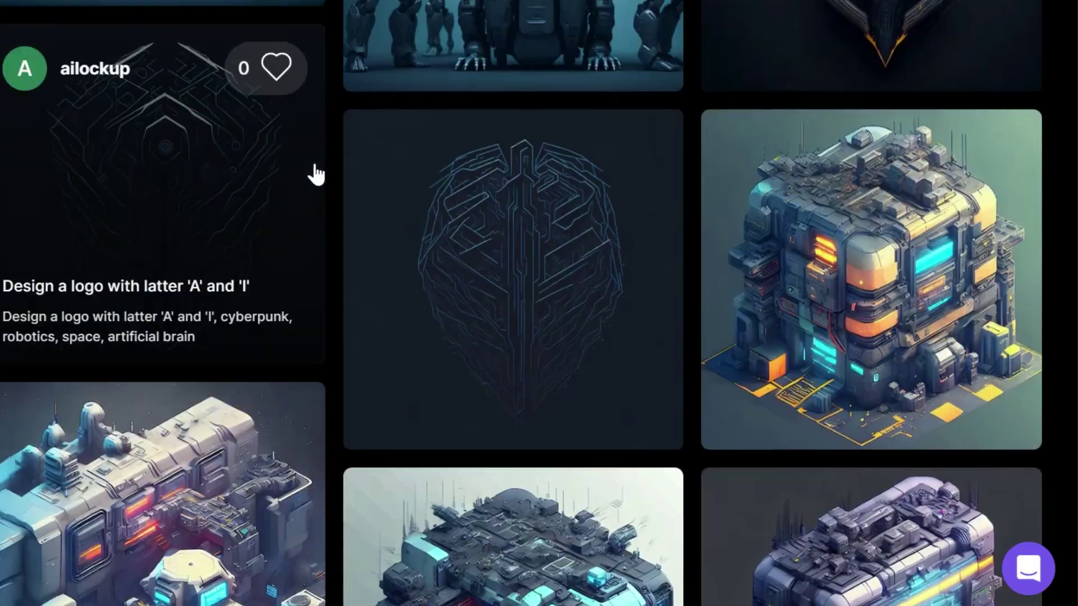
scroll(315, 174, "down", 10)
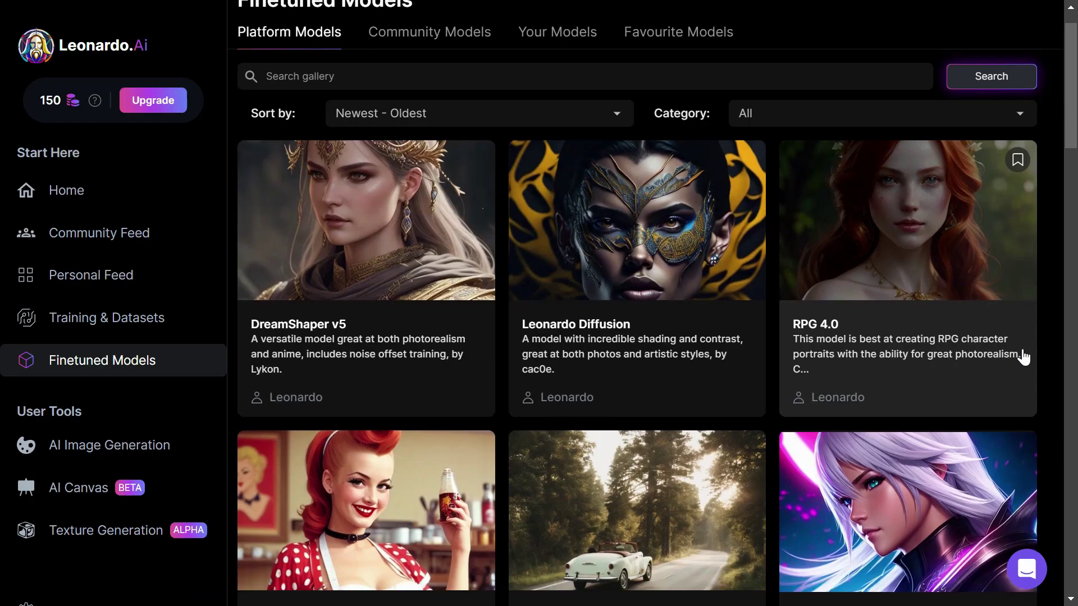
scroll(1019, 362, "down", 5)
scroll(1017, 366, "down", 6)
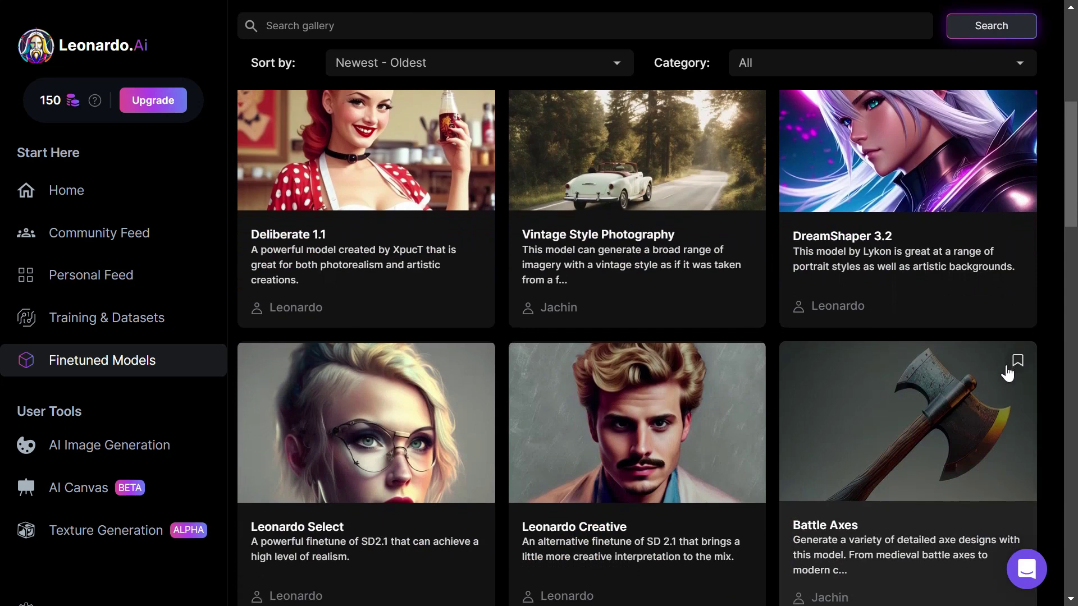
scroll(1005, 373, "down", 9)
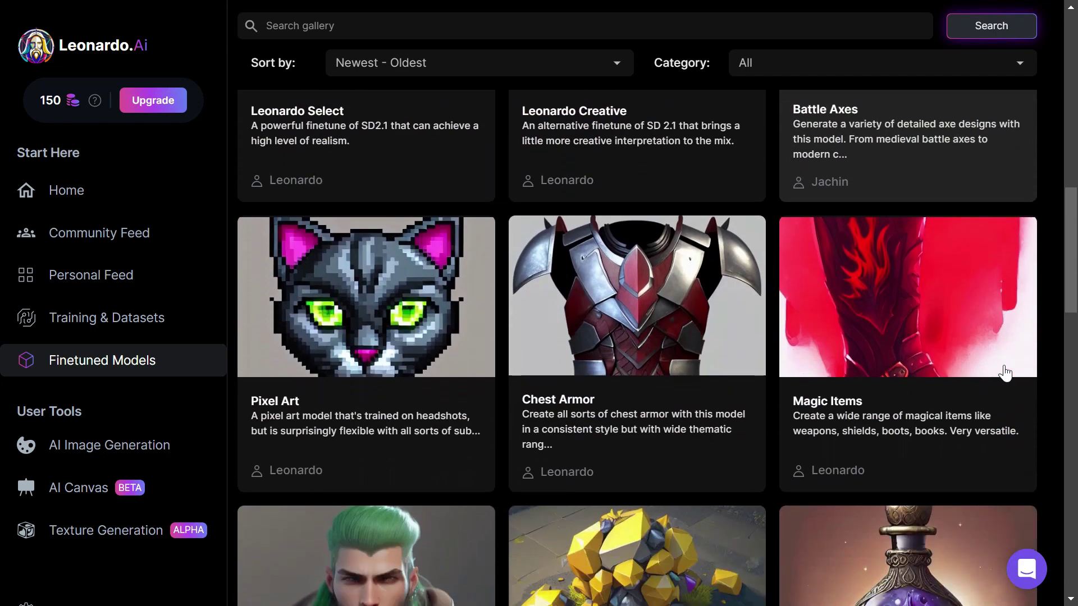
scroll(1005, 373, "down", 6)
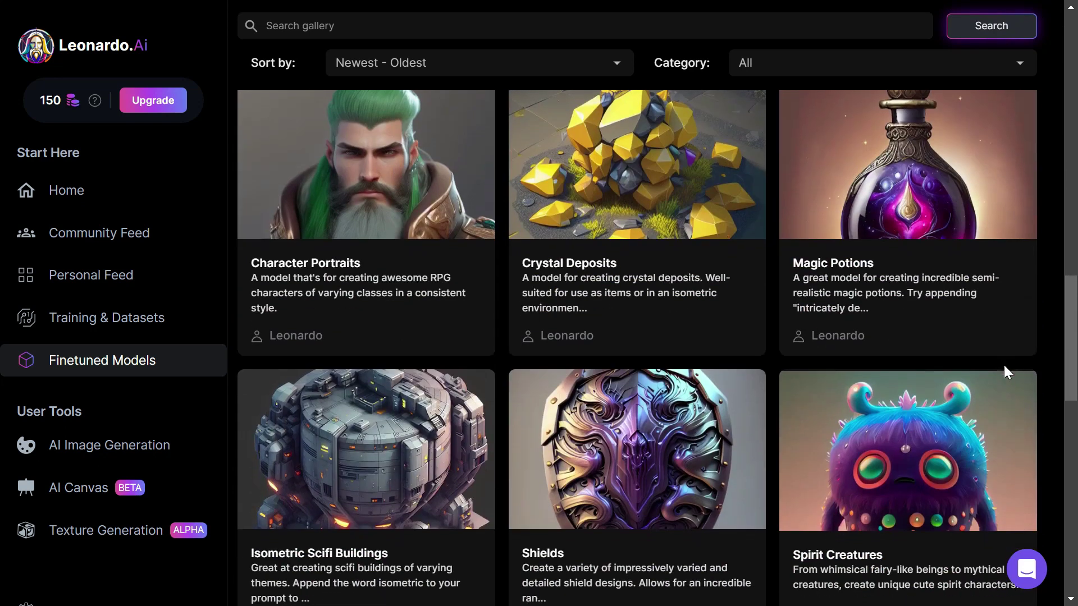
scroll(1005, 373, "down", 8)
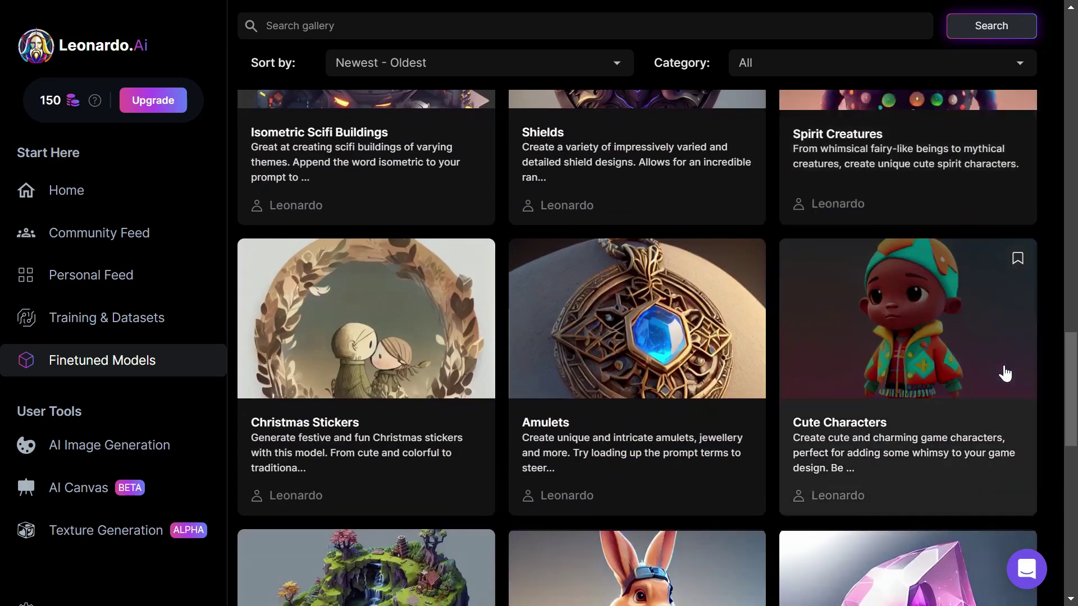
scroll(1004, 372, "down", 3)
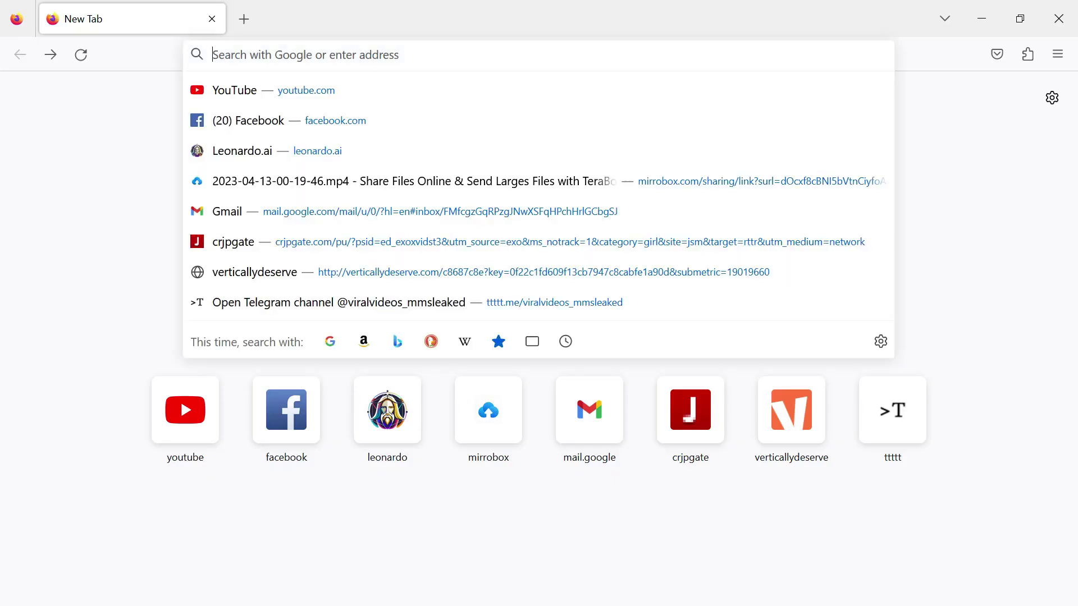
Step: Load leonardo.ai in a new tab and submit an e-mail address for early access
left_click(367, 60)
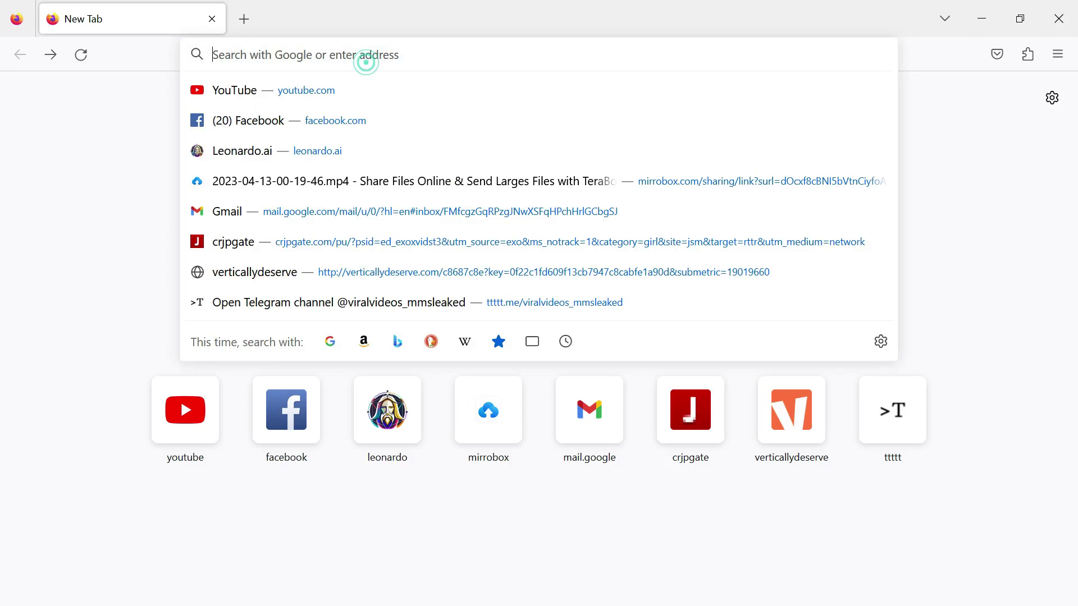
type("leonardo.ai")
key("Return")
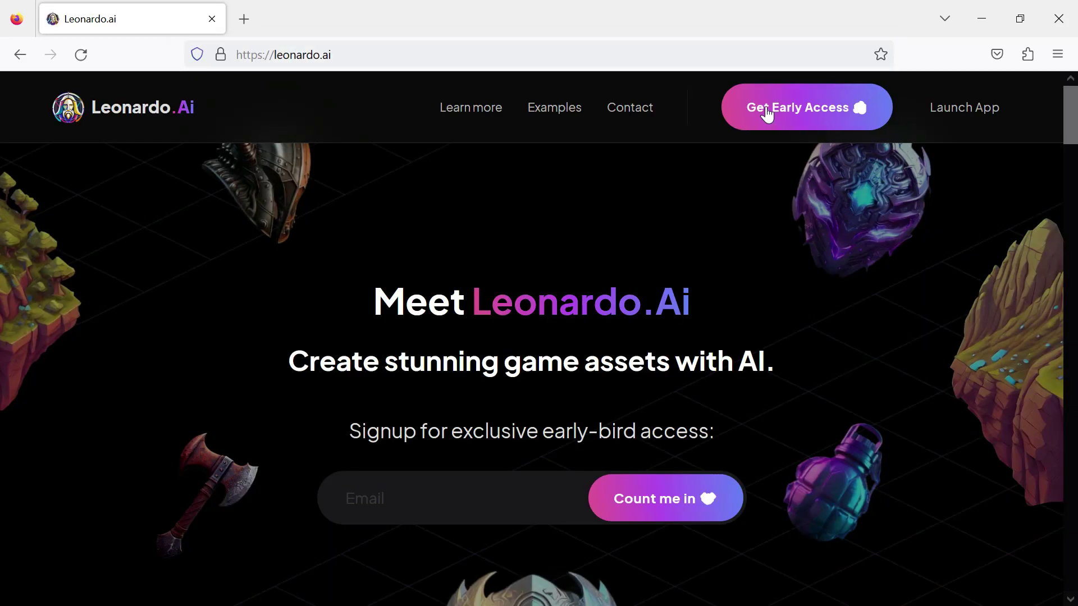
left_click(768, 110)
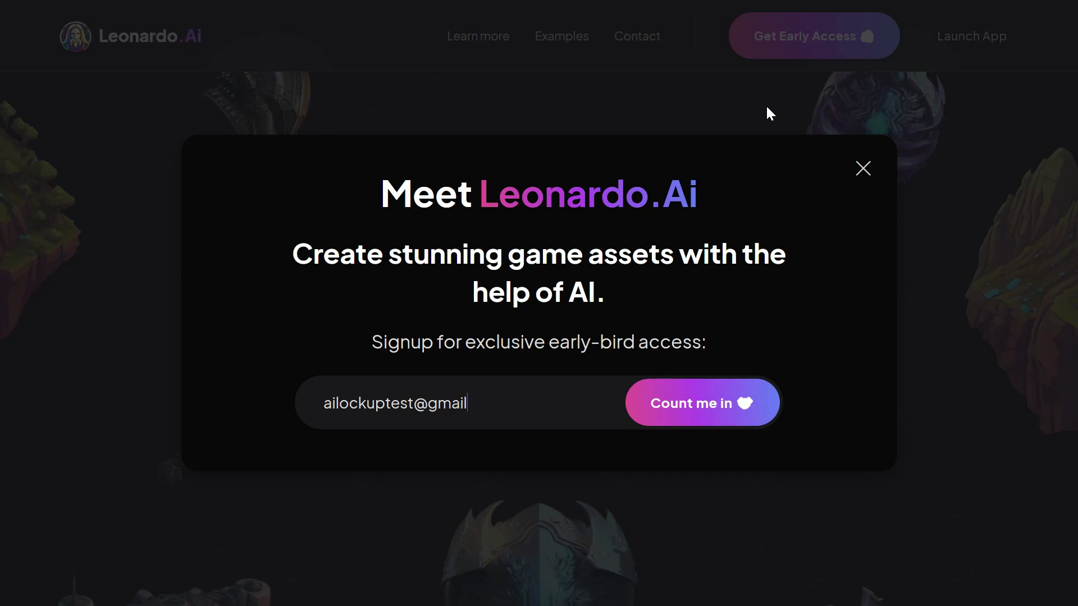
key("Return")
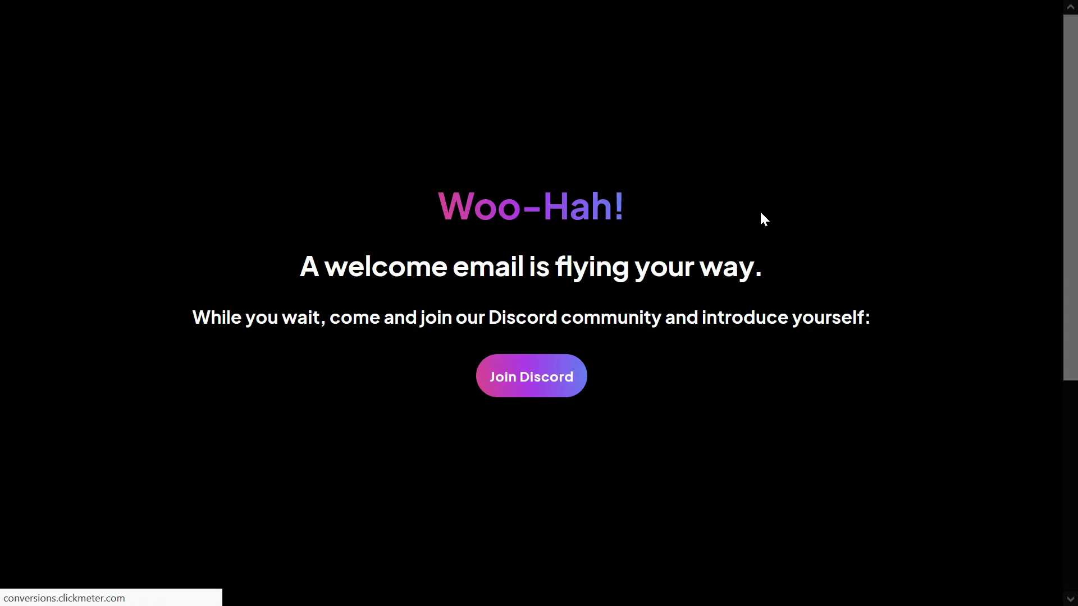
Step: Accept the Leonardo.Ai Discord invite from the confirmation page's Join Discord link
left_click(548, 395)
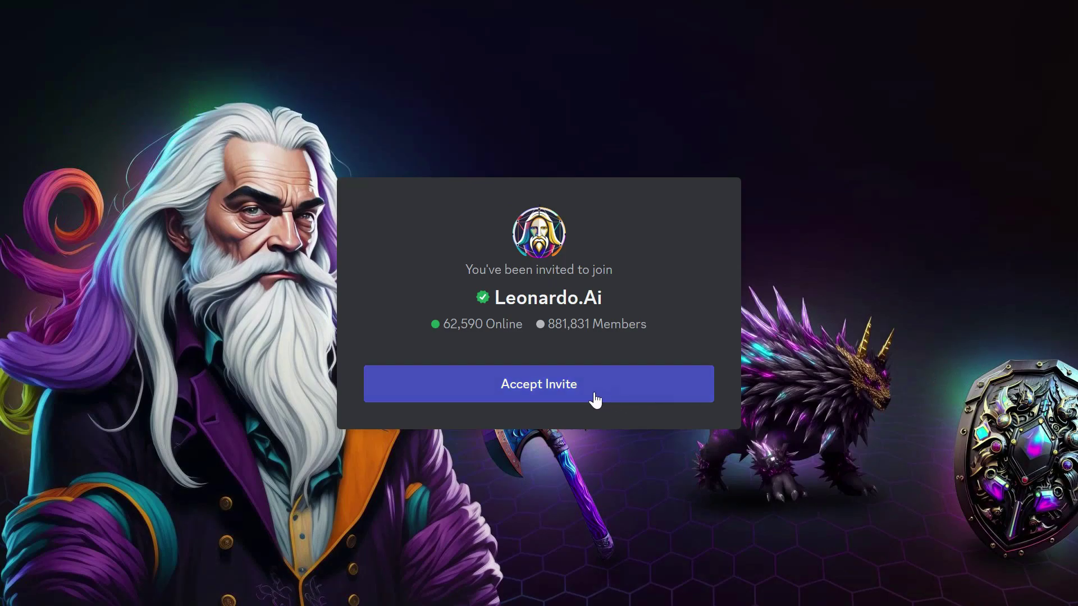
left_click(589, 397)
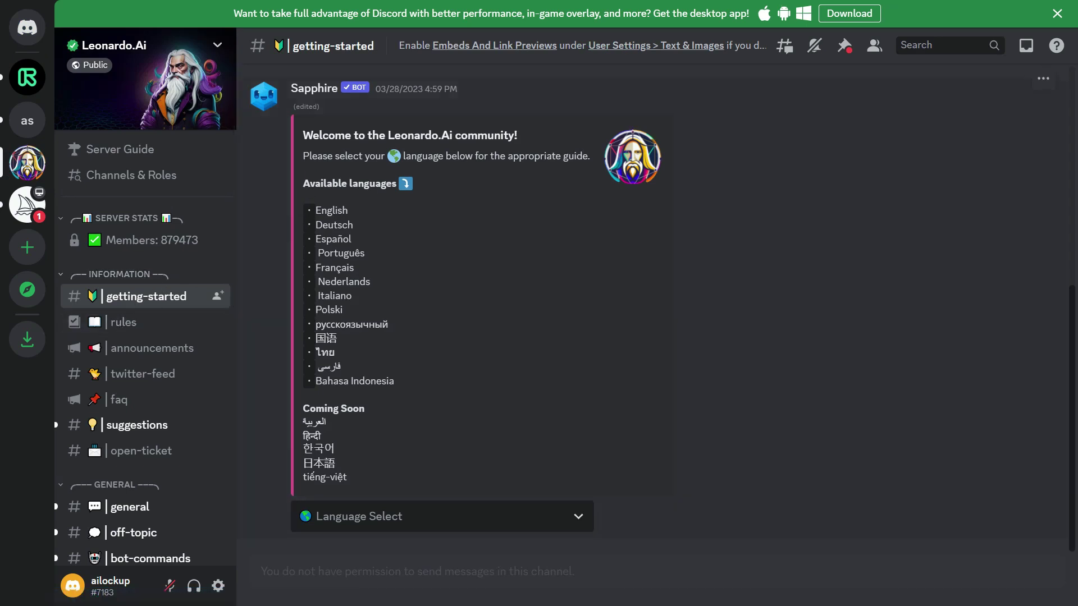
Step: Choose the English guide, then open the whitelist form linked in #priority-early-access
left_click(455, 522)
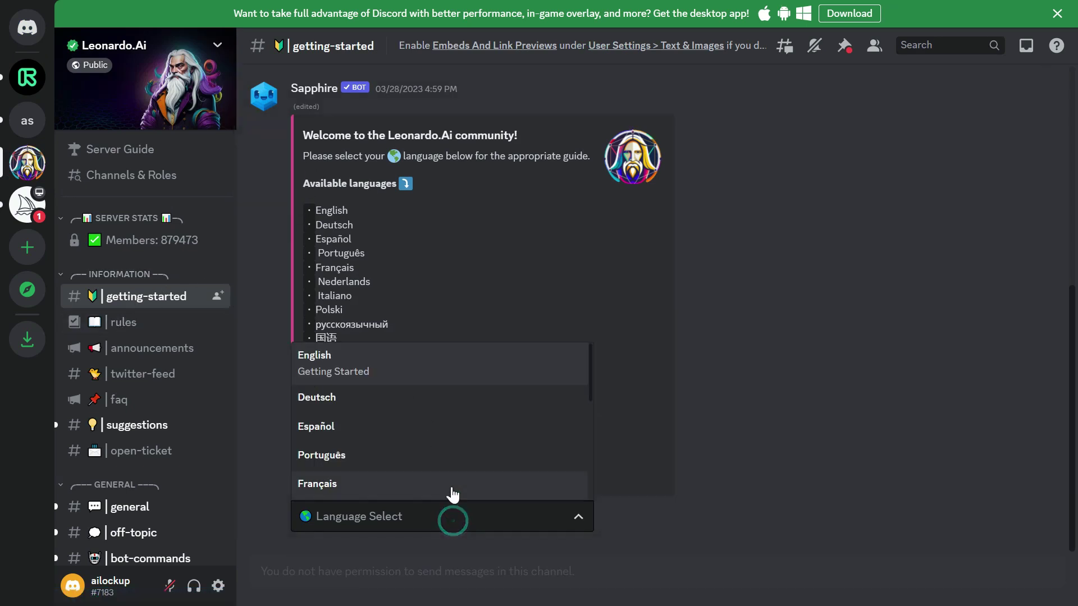
left_click(385, 378)
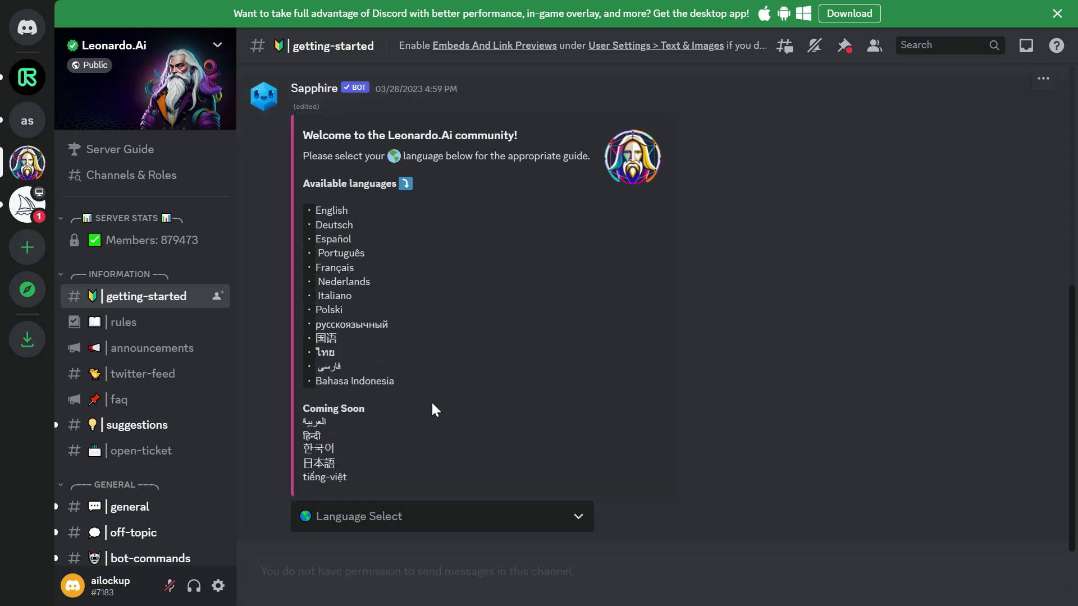
scroll(482, 185, "up", 2)
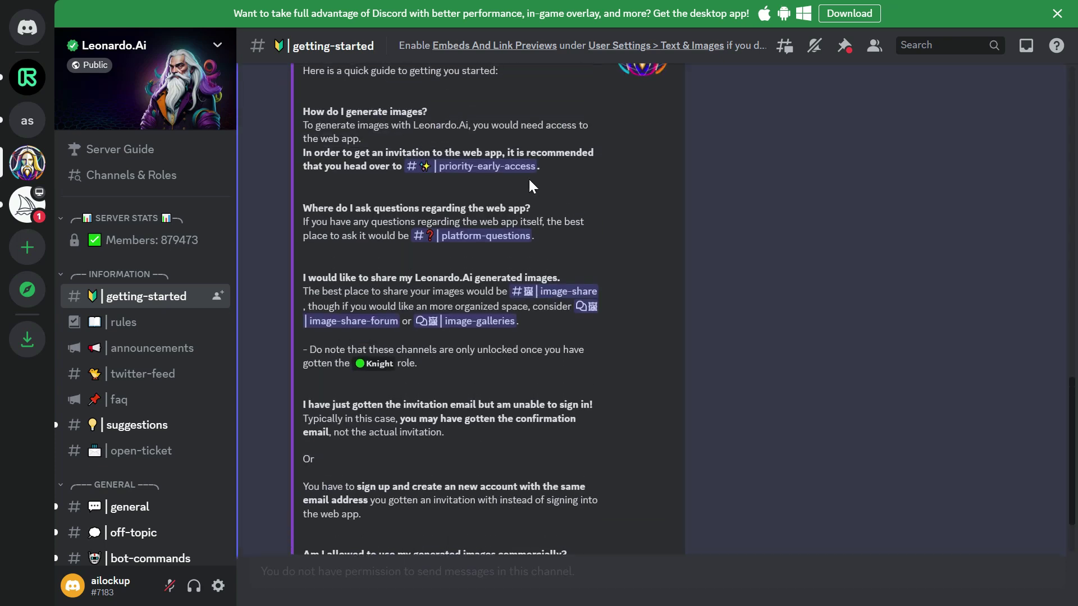
left_click(488, 167)
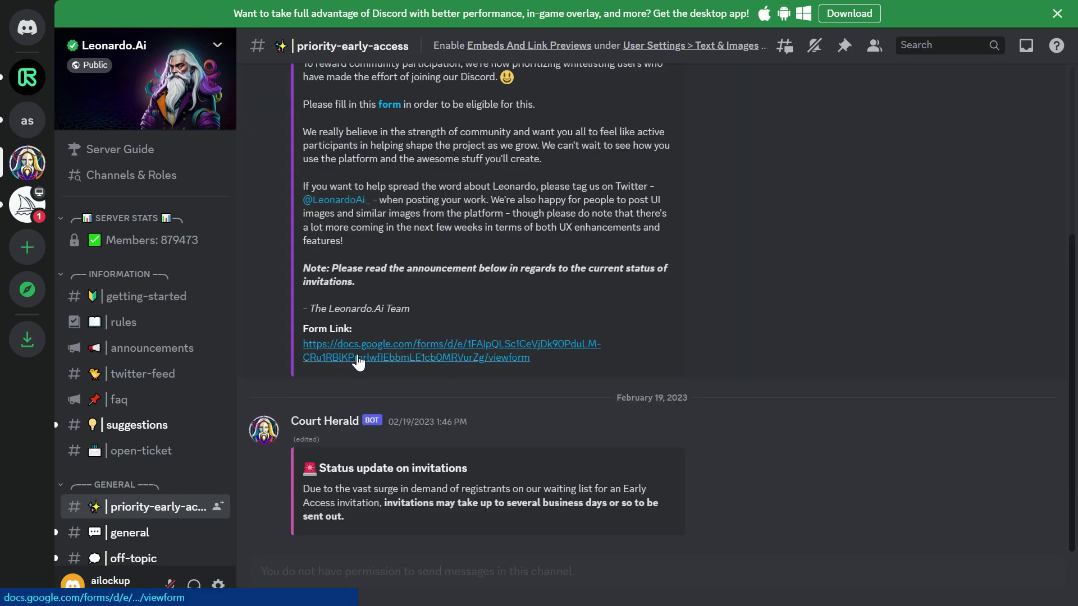
left_click(428, 357)
Step: Answer Yes to having joined Discord and enter the Discord username
scroll(429, 354, "down", 5)
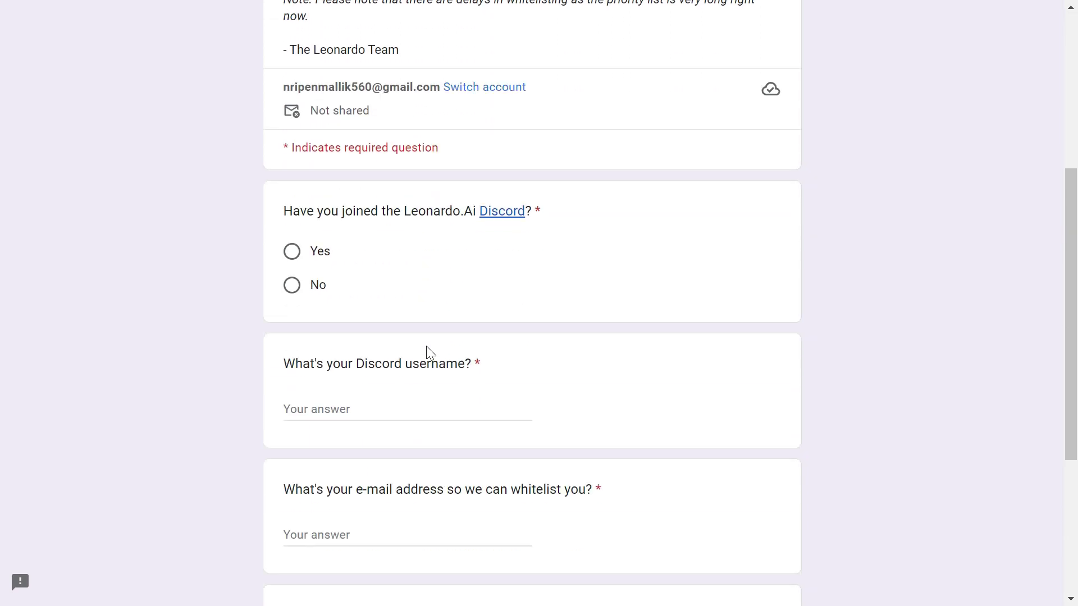
scroll(428, 352, "down", 2)
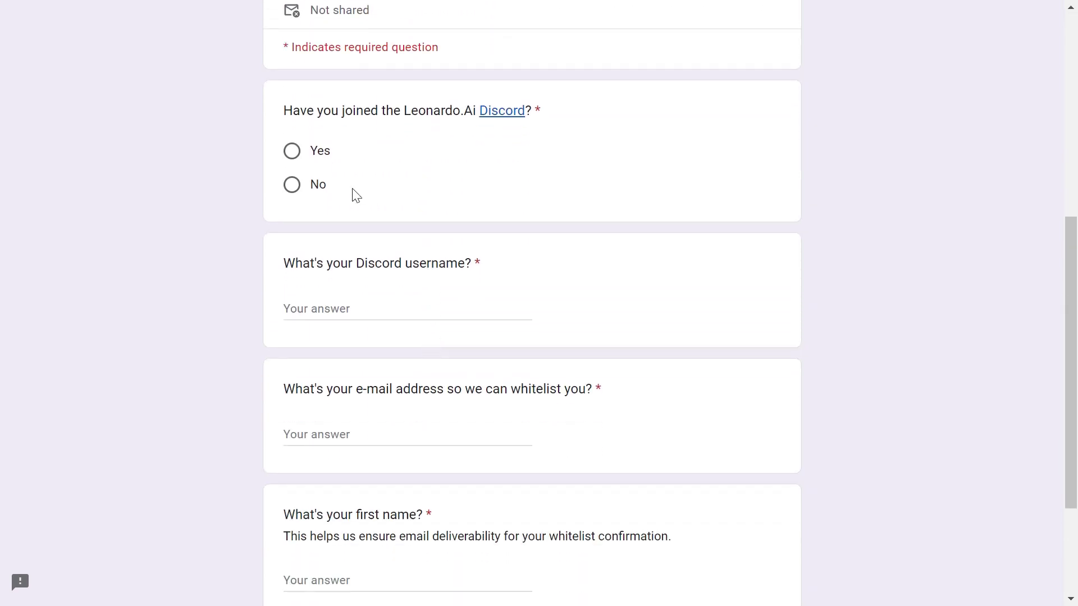
left_click(299, 159)
left_click(345, 302)
type("ai")
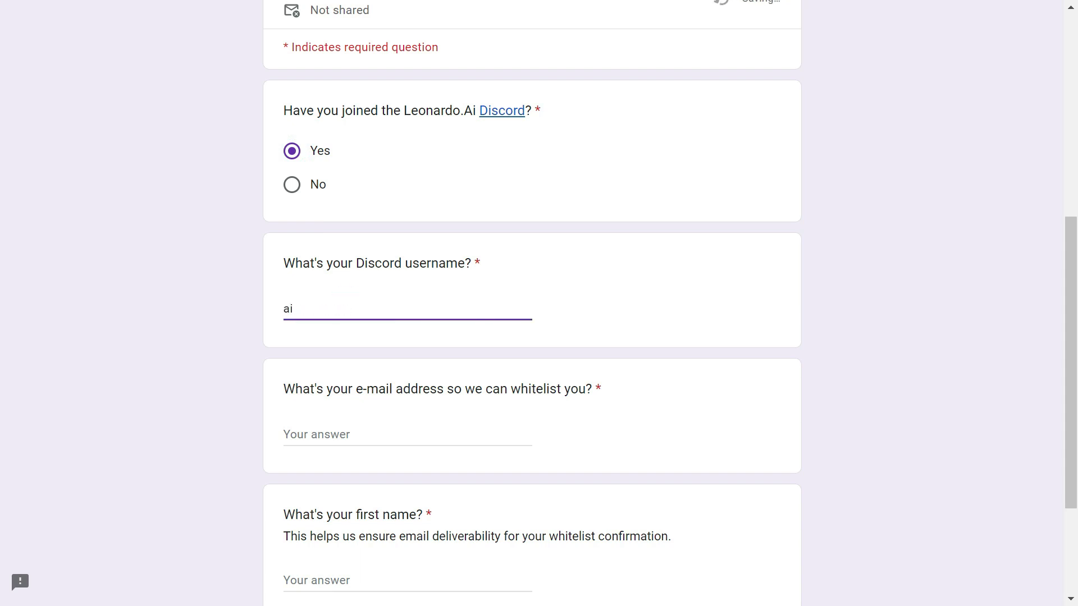
type("lockup")
Step: Fill in the e-mail address and first name, then submit the whitelist form
key("Tab")
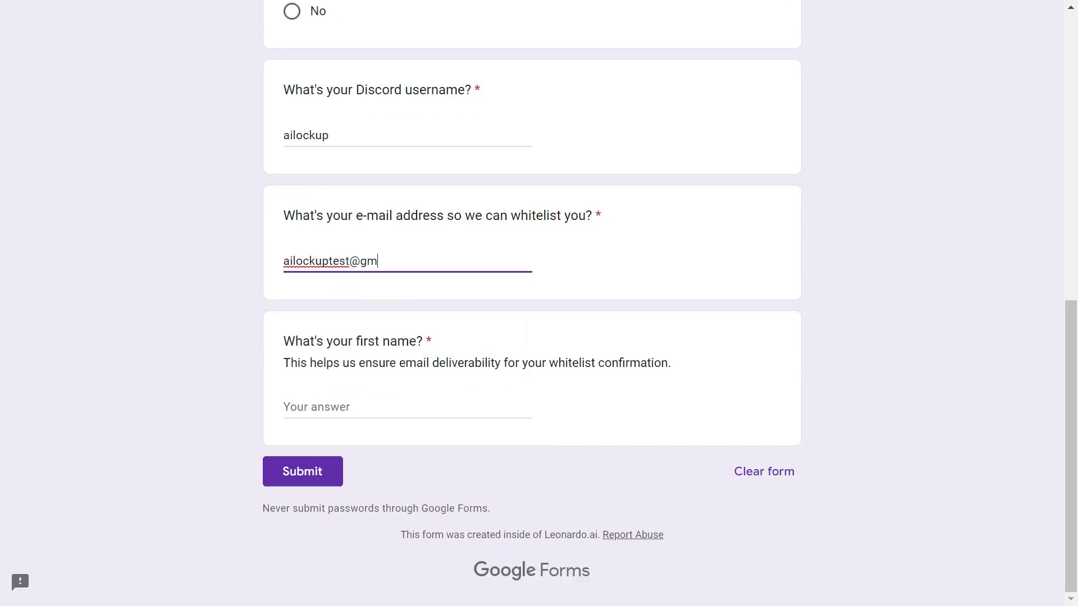
key("Tab")
left_click(364, 414)
type("Al")
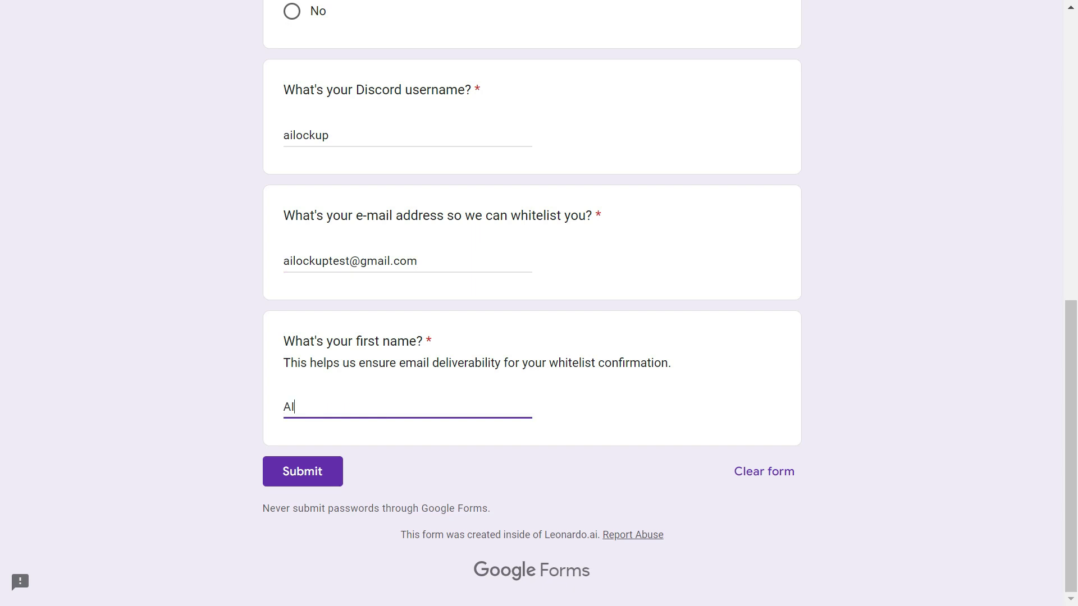
left_click(321, 465)
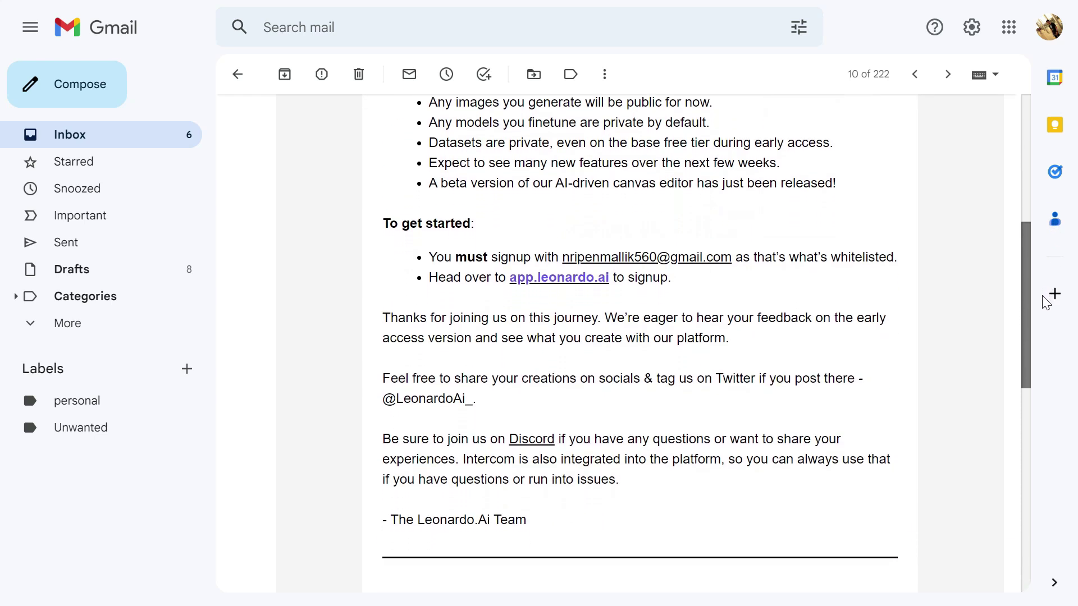
Step: Follow the welcome e-mail's app.leonardo.ai link into the web app
left_click(568, 262)
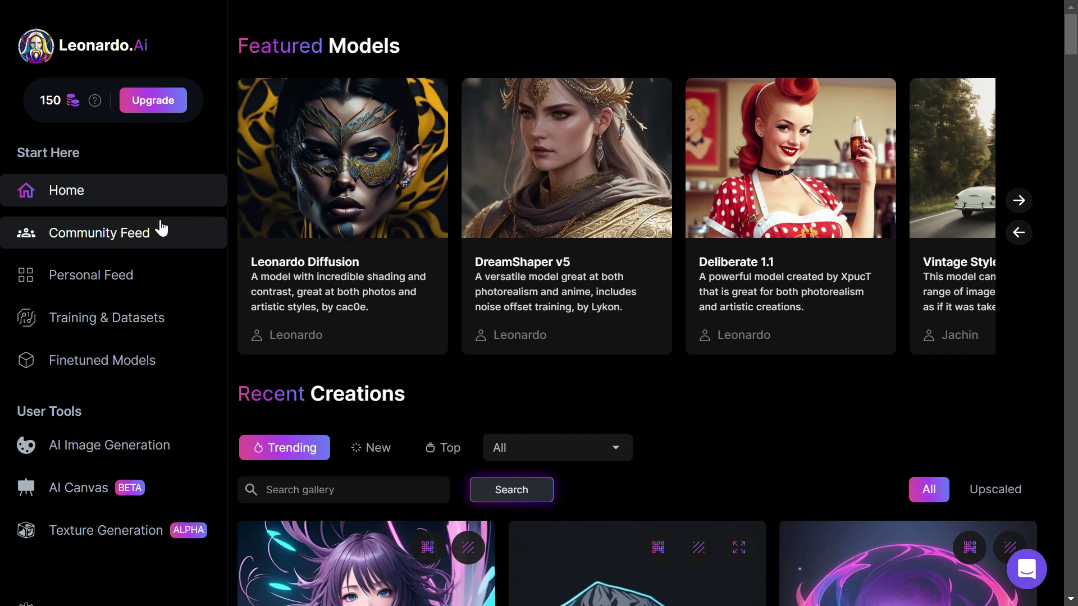
left_click(108, 235)
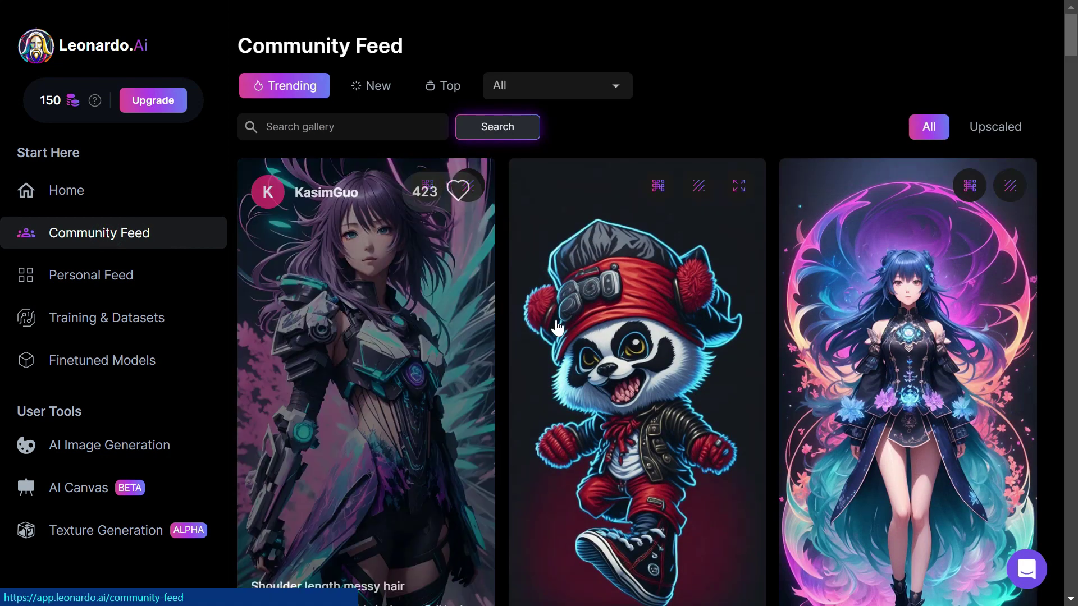
scroll(561, 330, "down", 7)
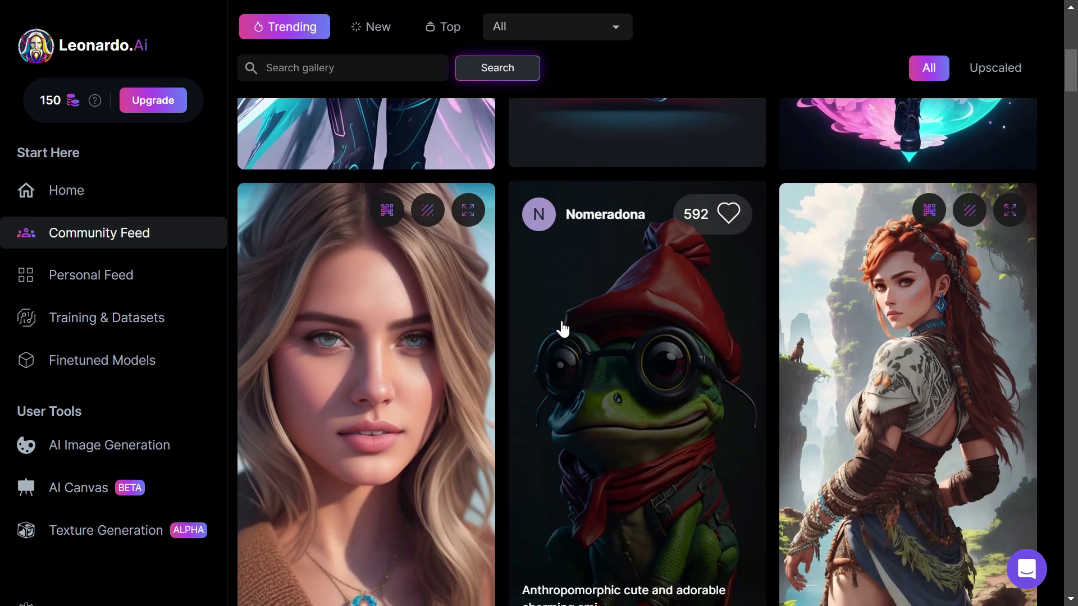
left_click(169, 270)
left_click(455, 89)
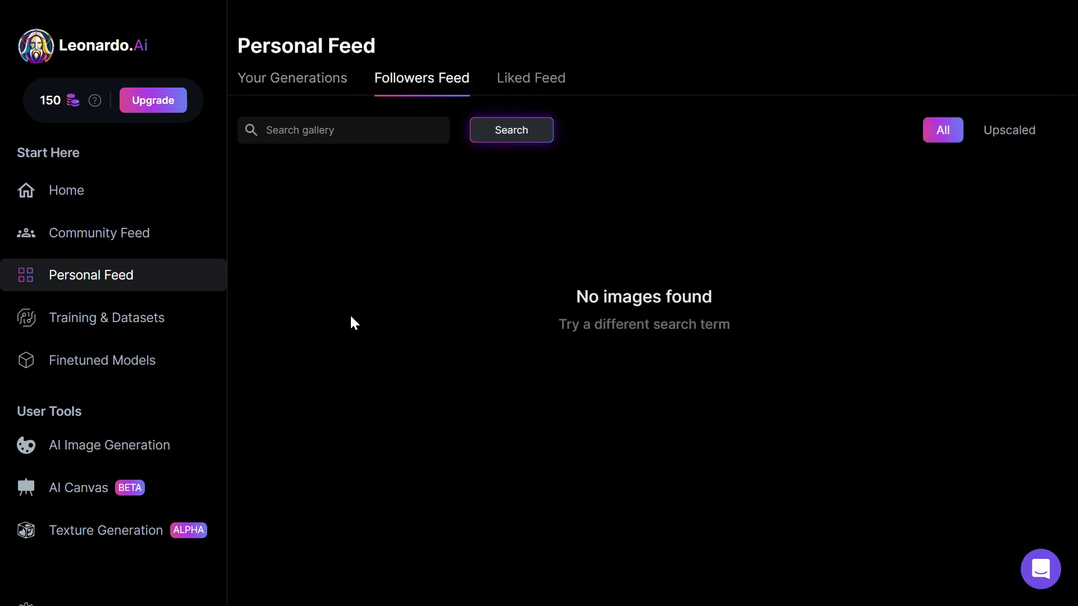
left_click(178, 318)
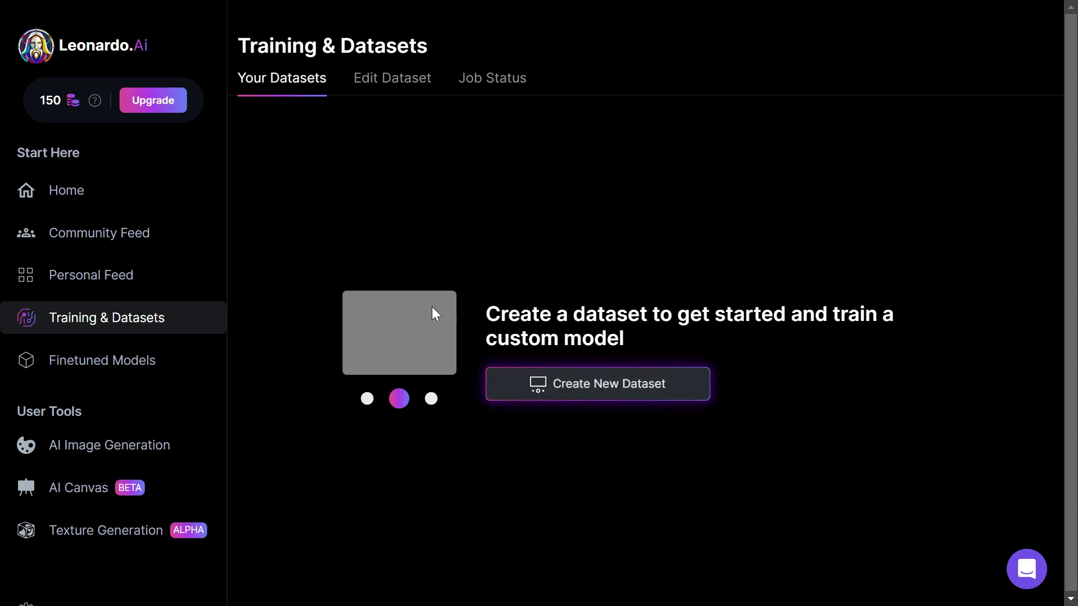
left_click(182, 361)
scroll(859, 320, "down", 6)
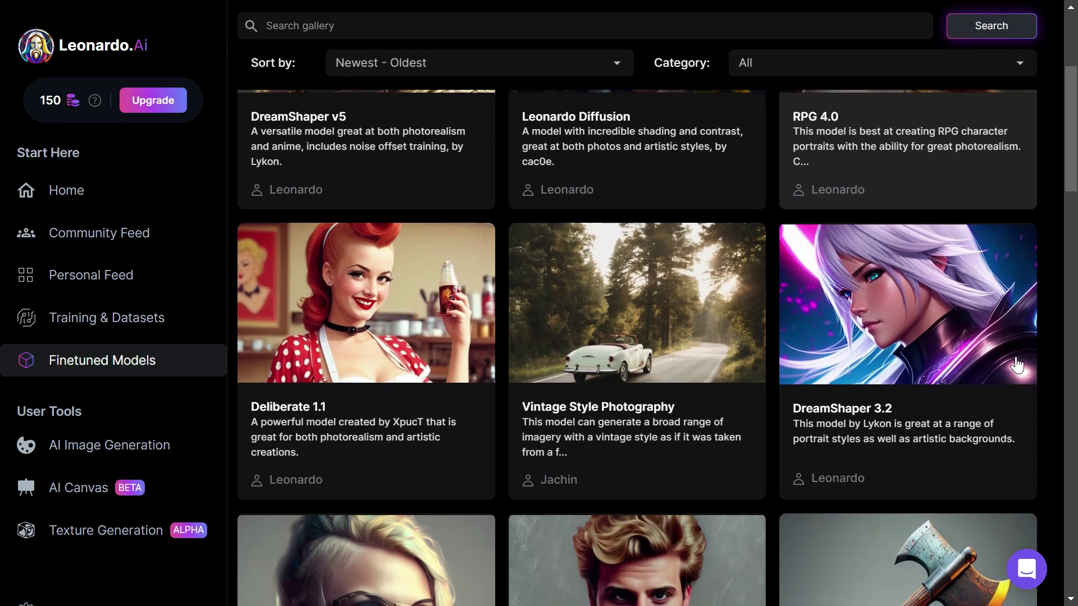
scroll(1008, 373, "down", 15)
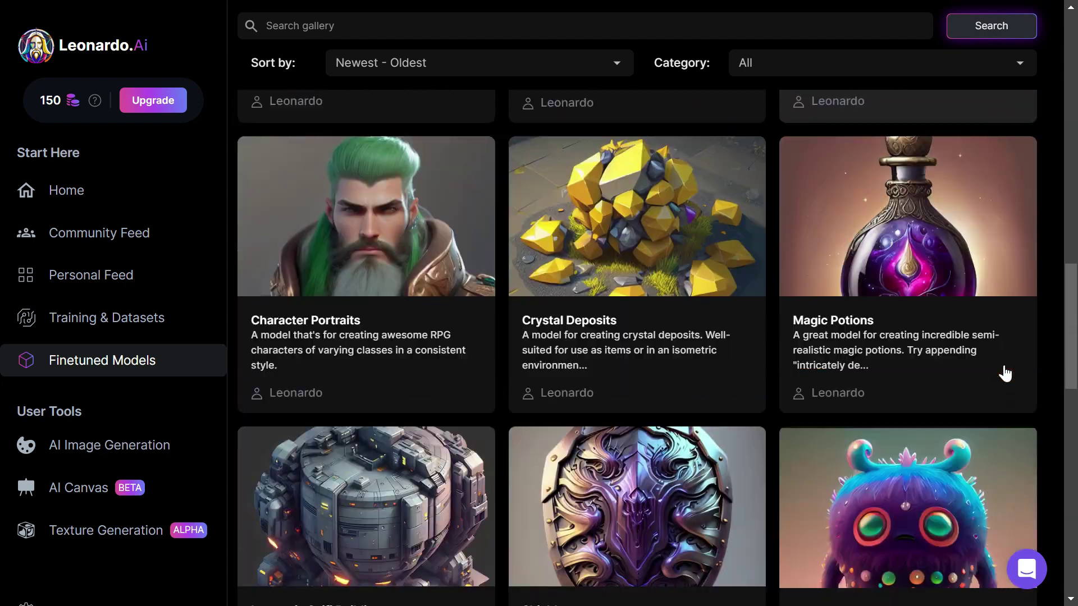
scroll(1008, 373, "down", 11)
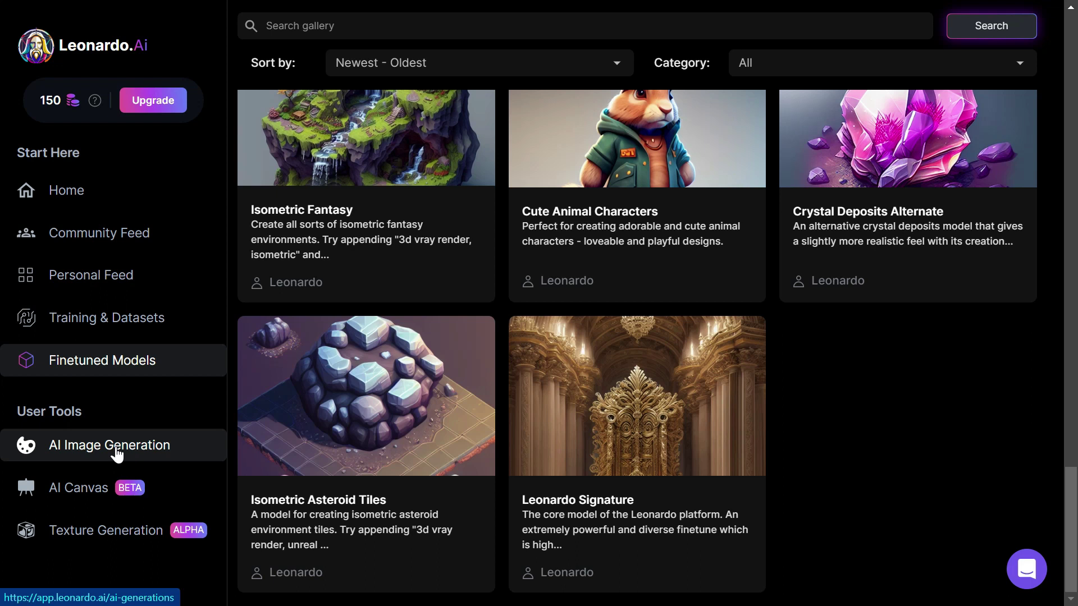
left_click(116, 452)
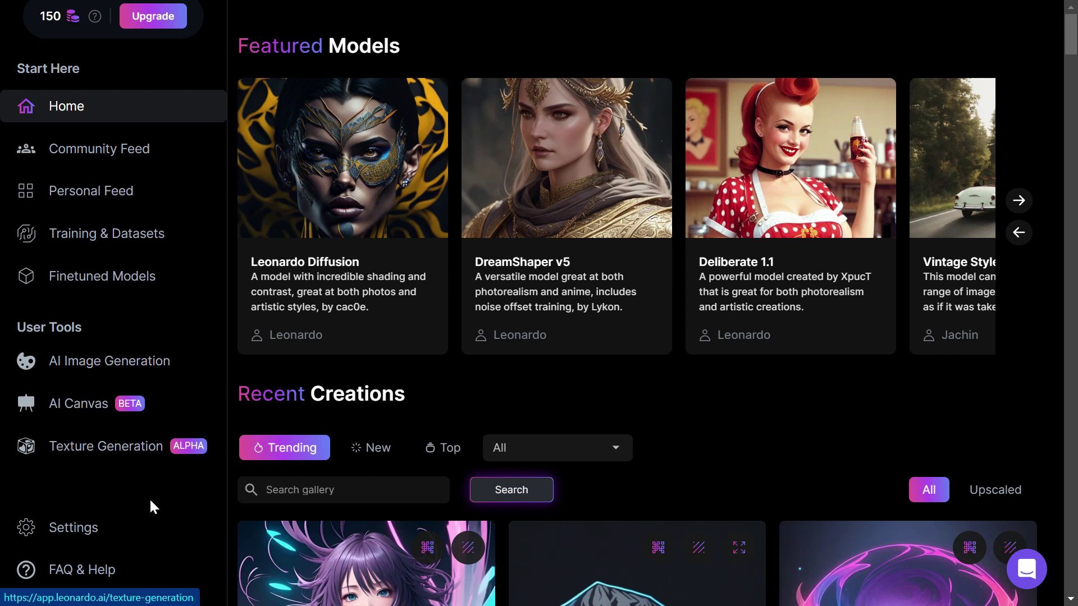
left_click(145, 529)
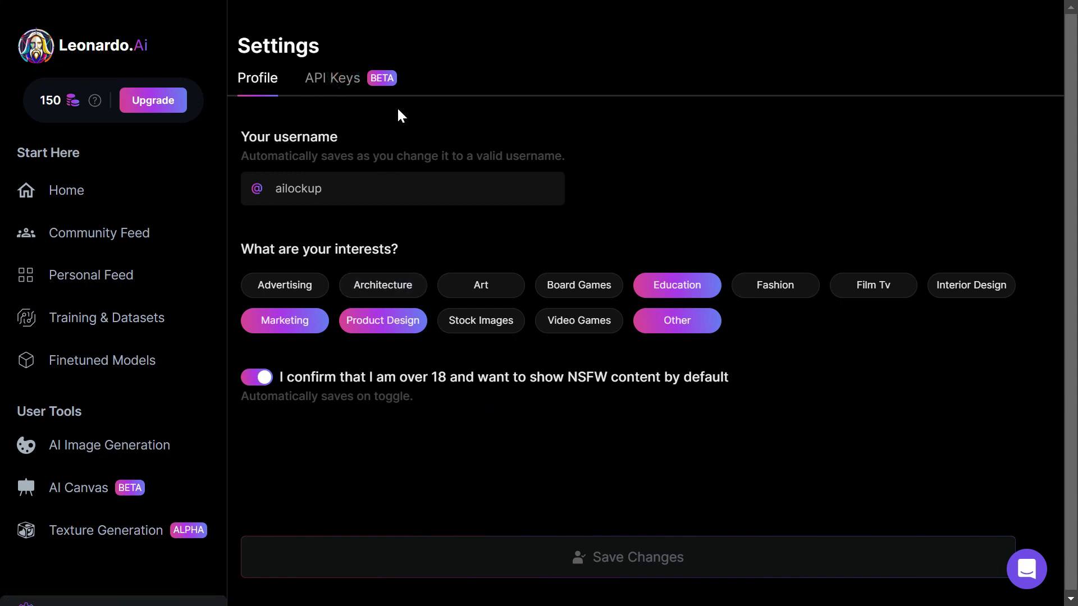
left_click(136, 455)
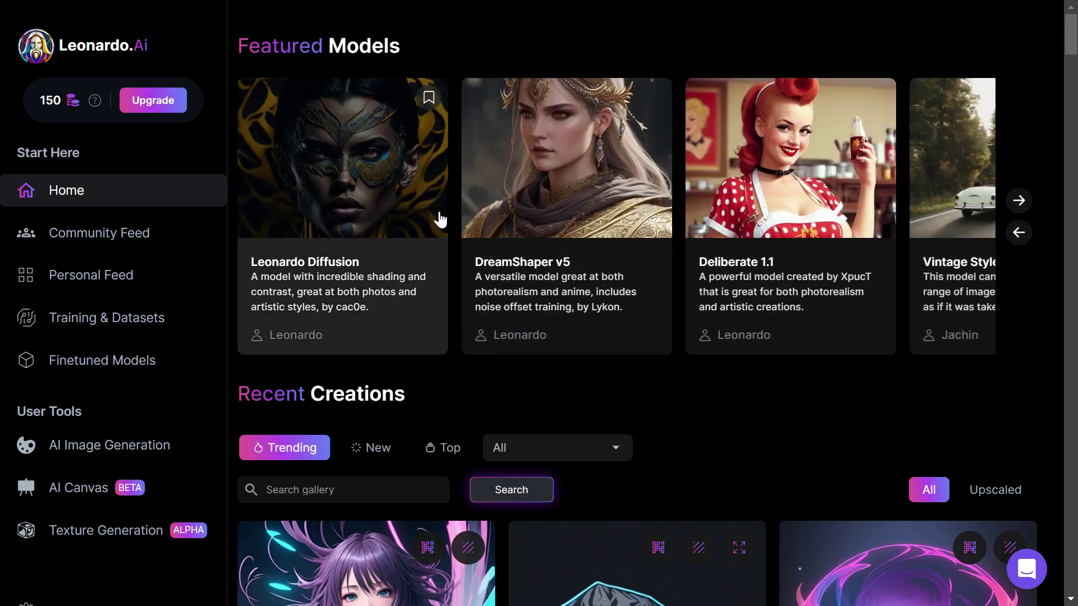
Step: Start a Leonardo Diffusion generation with a negative prompt field enabled
left_click(426, 211)
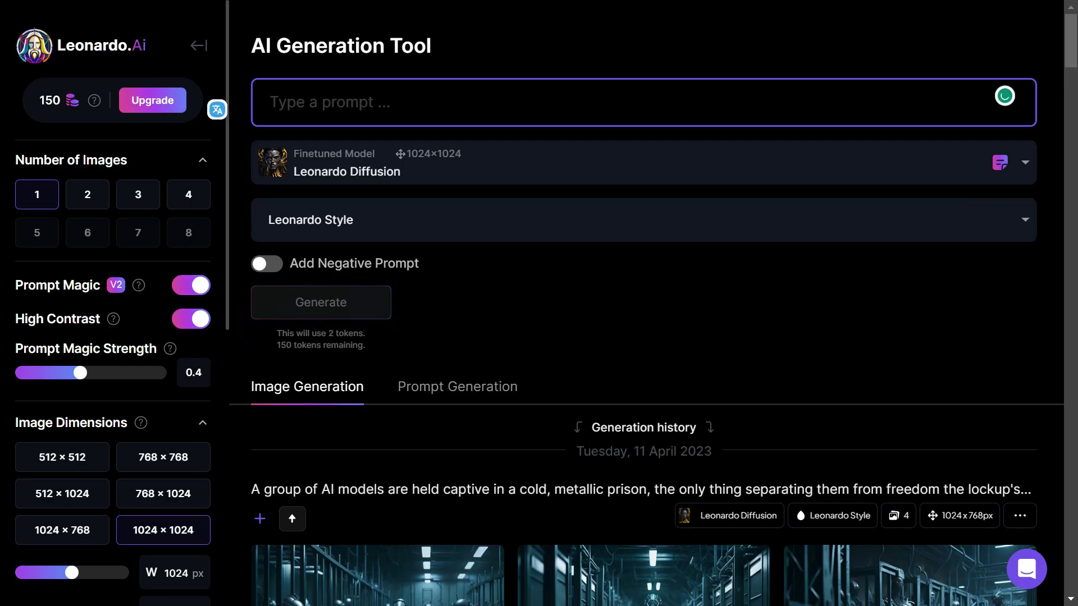
left_click(259, 265)
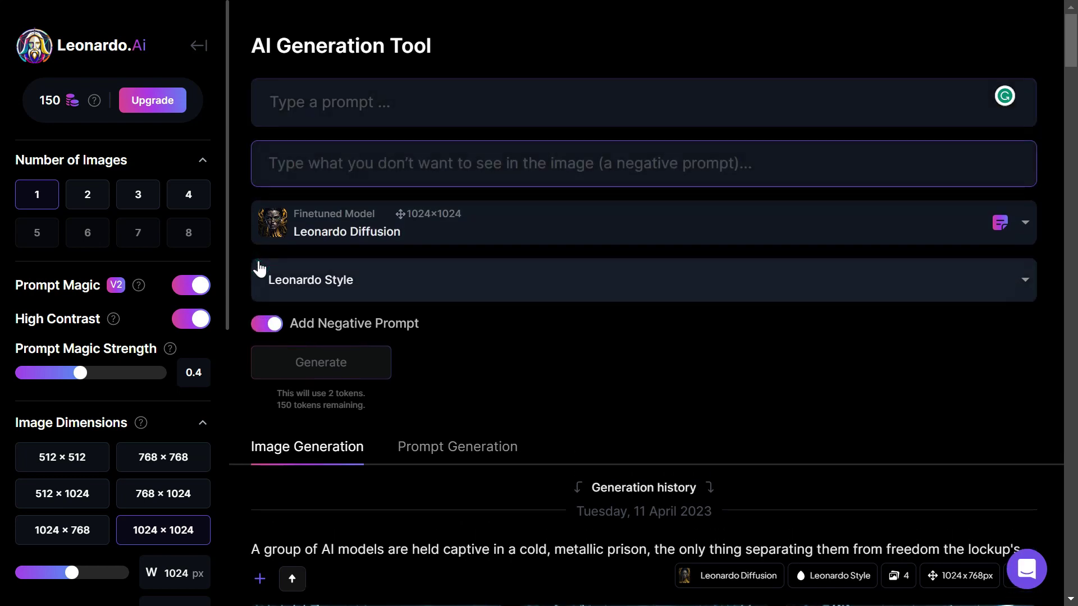
left_click(389, 163)
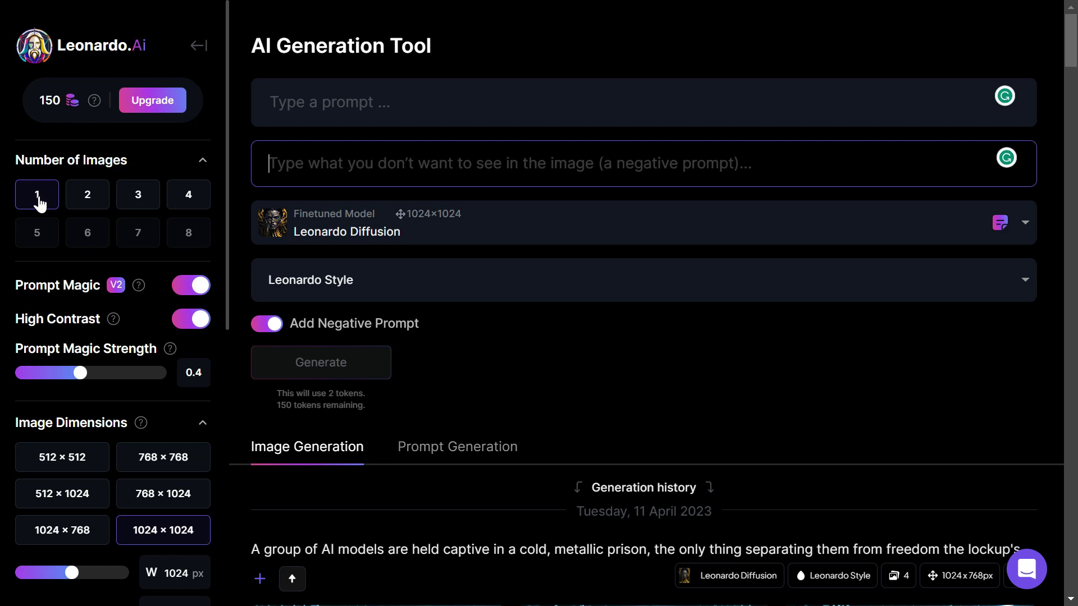
Step: Keep one image, set size 1280×864 and guidance scale 9, staying in Image Prompt mode
left_click(38, 201)
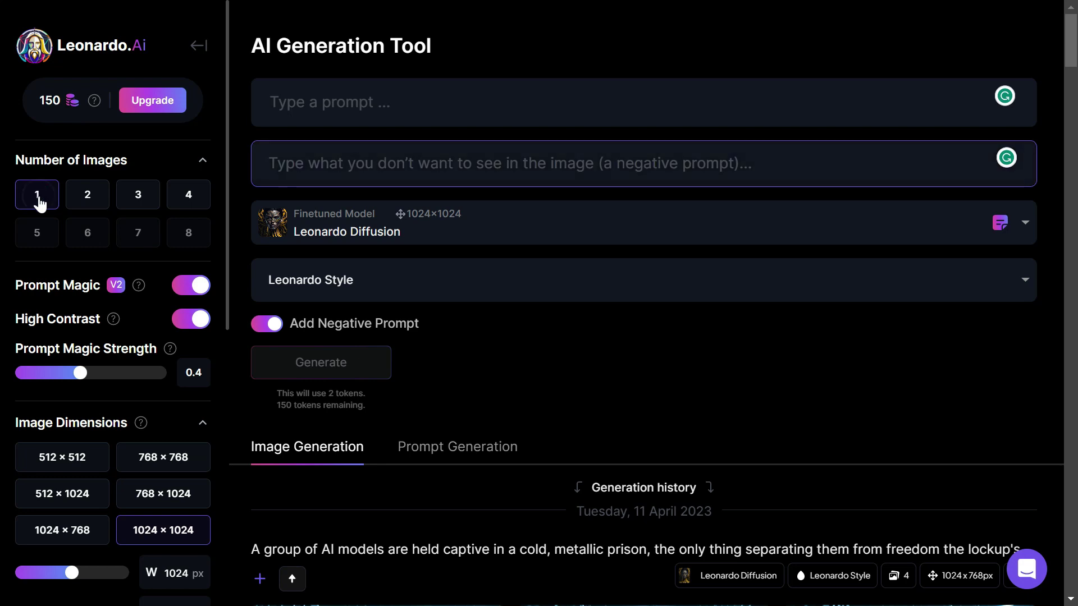
scroll(84, 248, "down", 3)
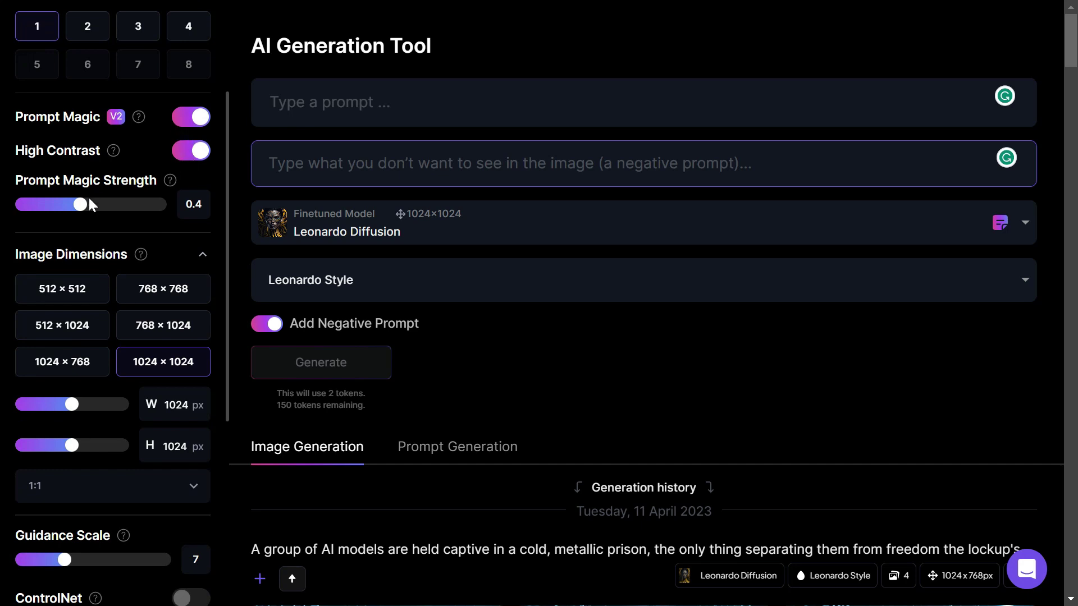
scroll(74, 303, "down", 5)
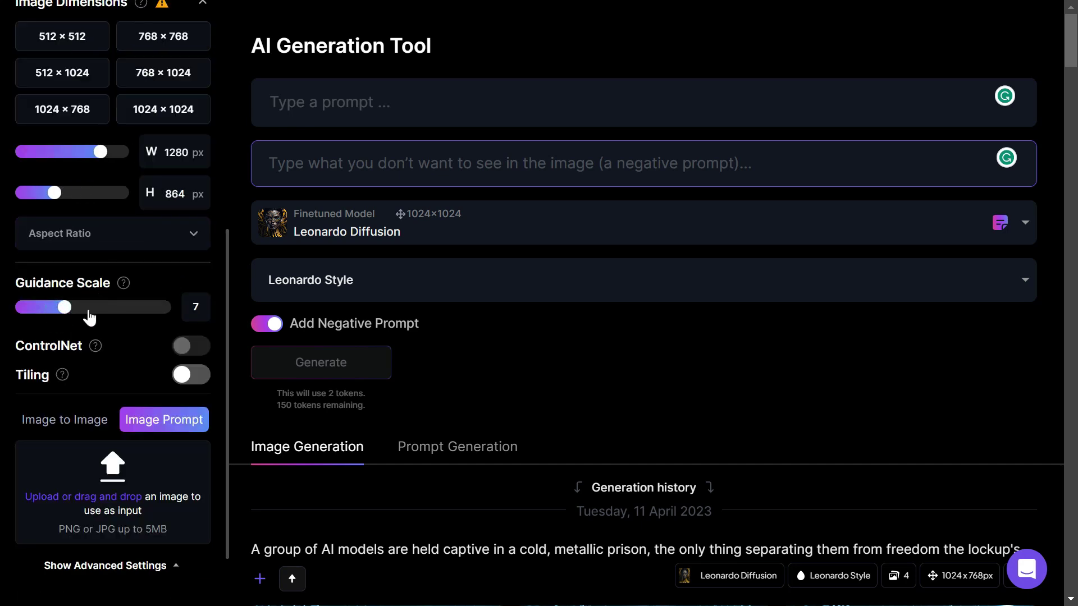
left_click_drag(68, 312, 20, 296)
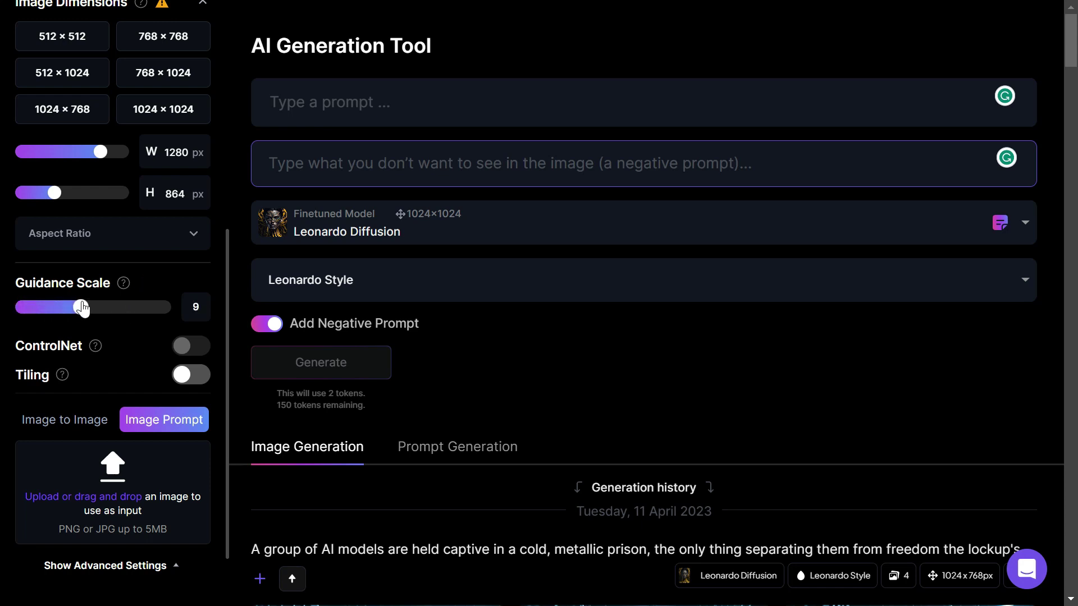
left_click(28, 426)
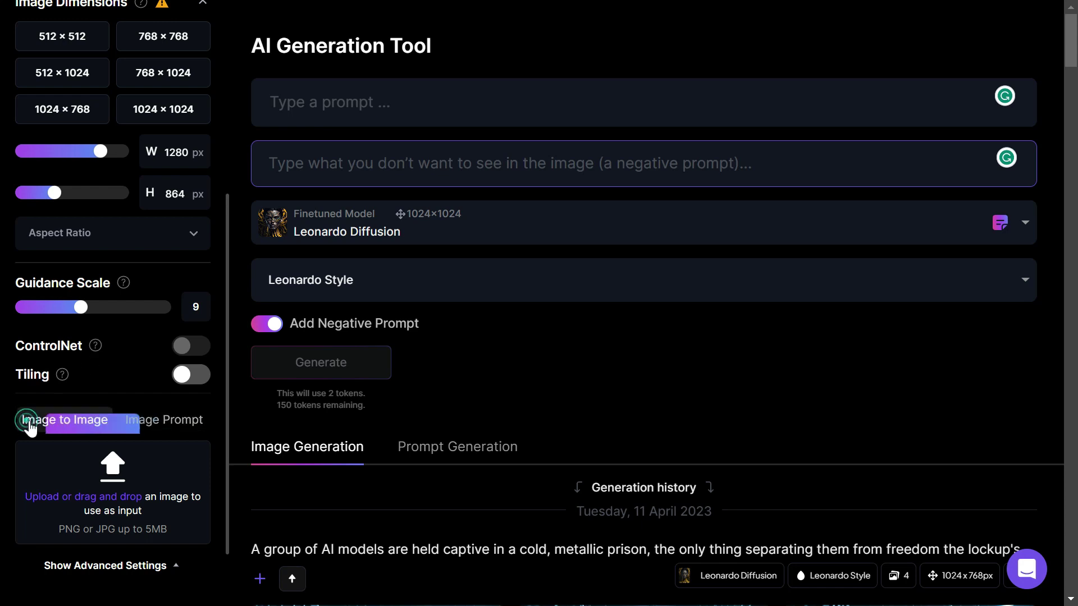
left_click(161, 416)
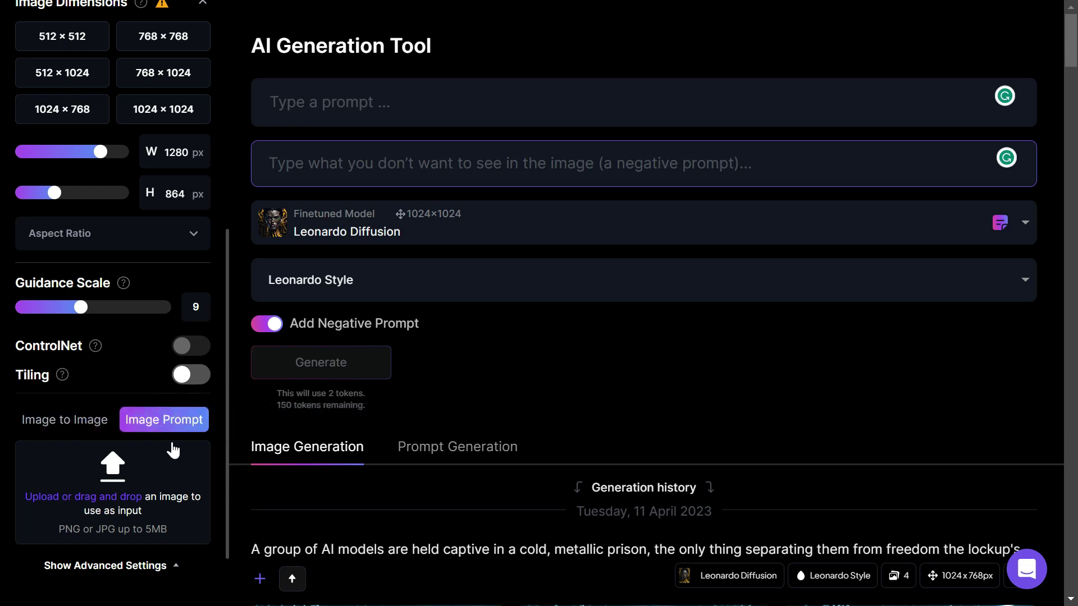
scroll(174, 452, "down", 2)
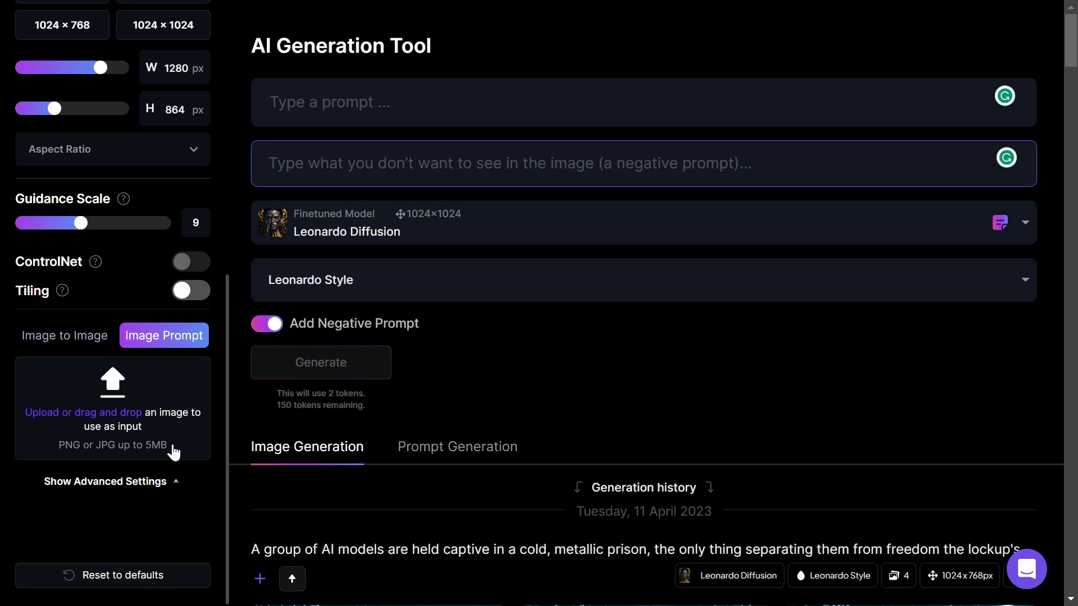
Step: Generate images from 'A Space warrior mage character, full body, with a gradient background.'
left_click(337, 102)
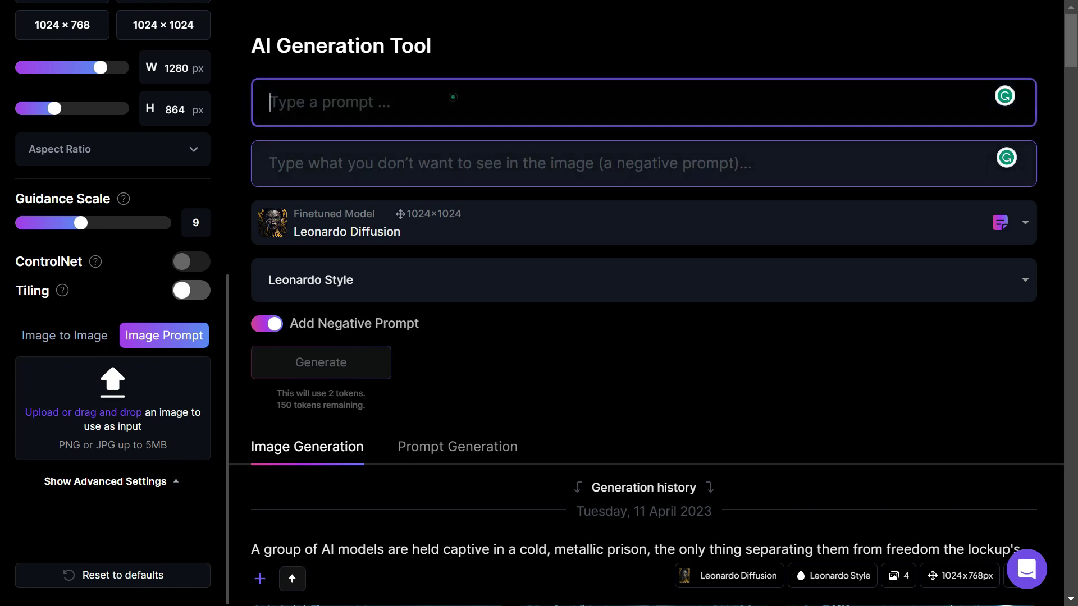
type("A Space warrior ")
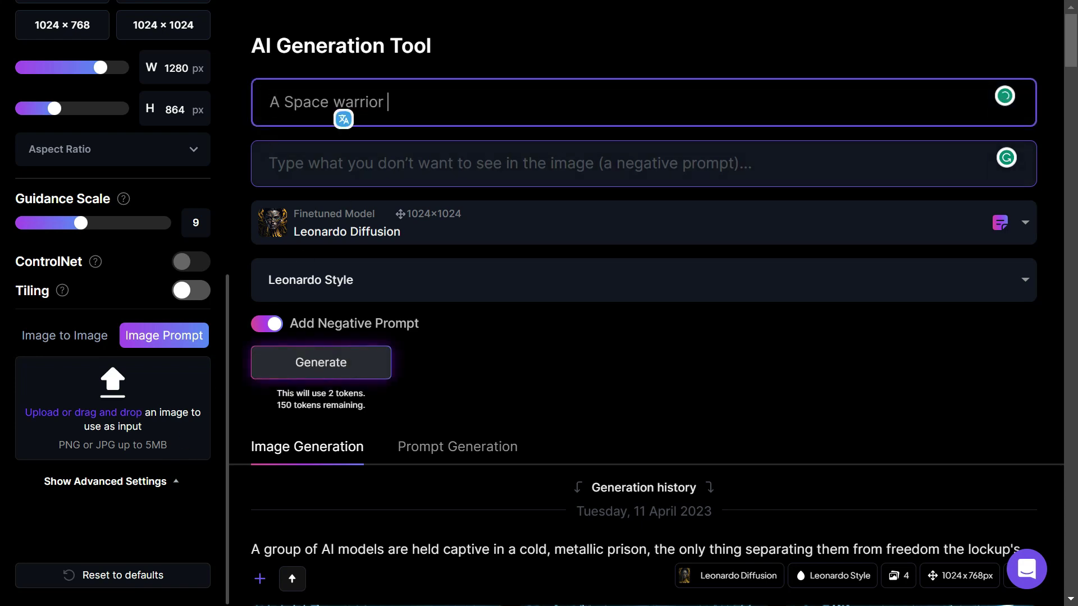
type("mage character, full body, with ")
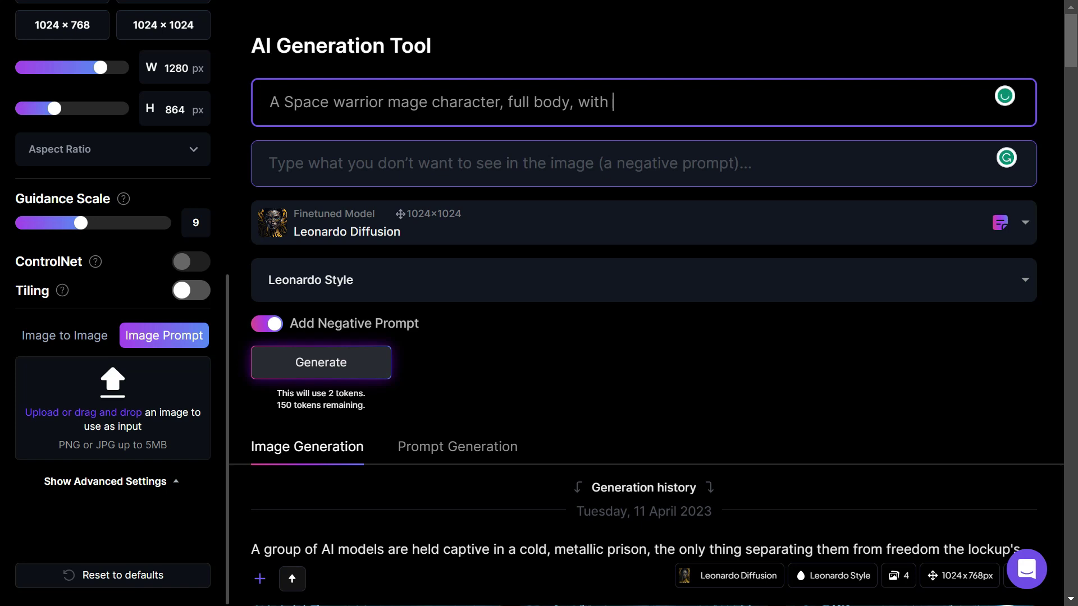
type("a gradient background.")
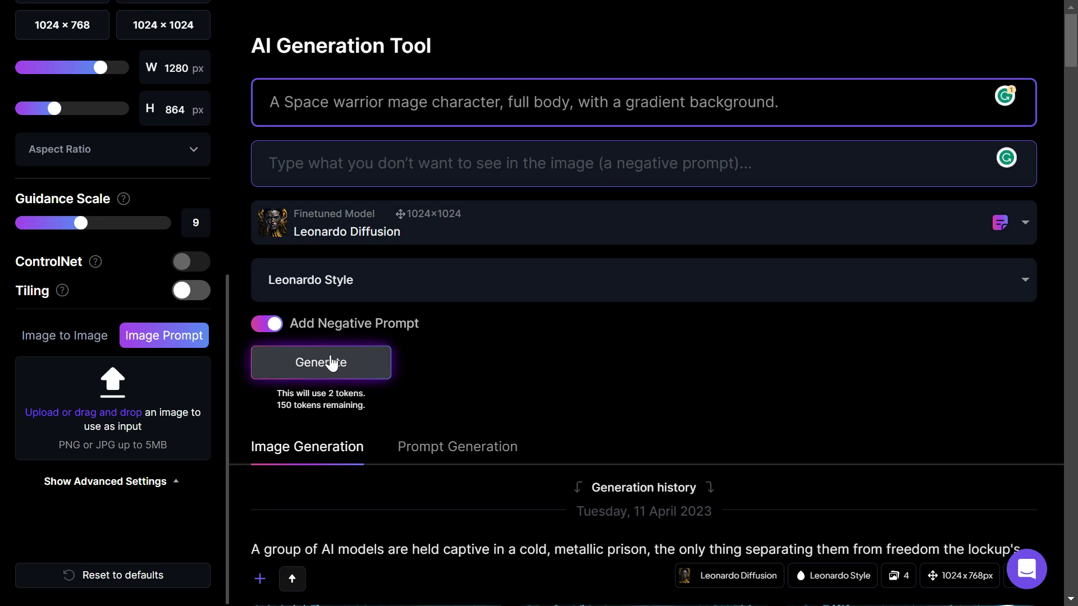
left_click(330, 361)
scroll(528, 364, "down", 3)
scroll(581, 365, "down", 2)
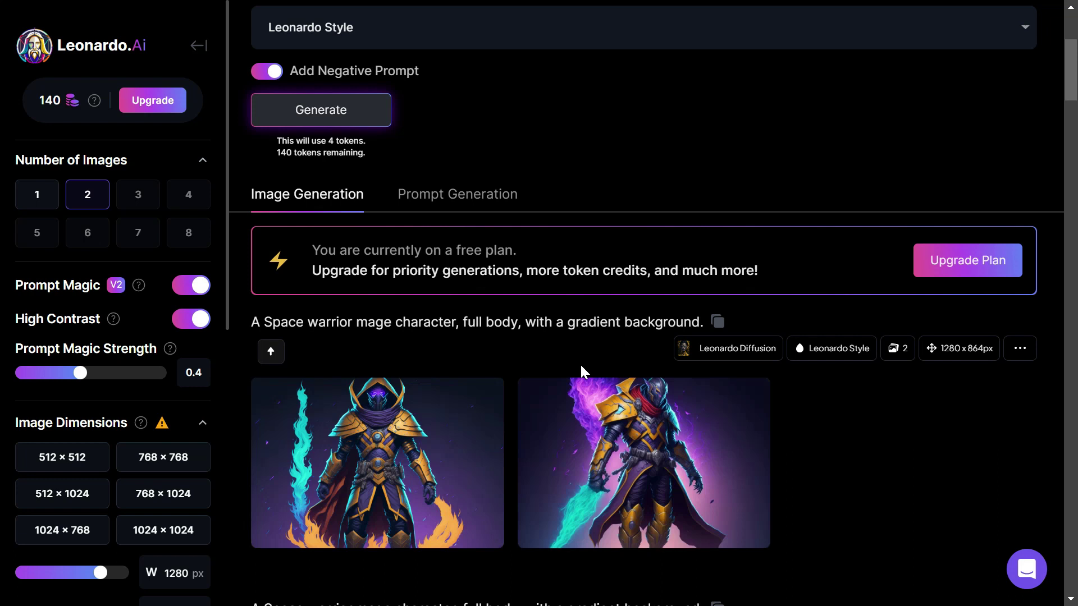
Step: Enlarge the right-hand space warrior mage thumbnail in the image viewer
mouse_move(707, 434)
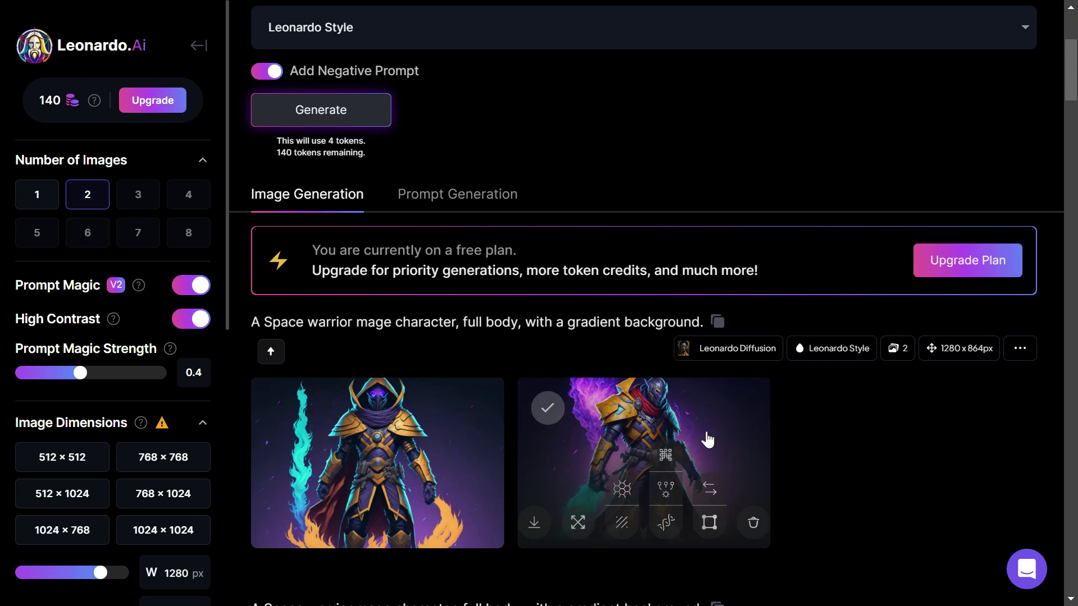
left_click(707, 431)
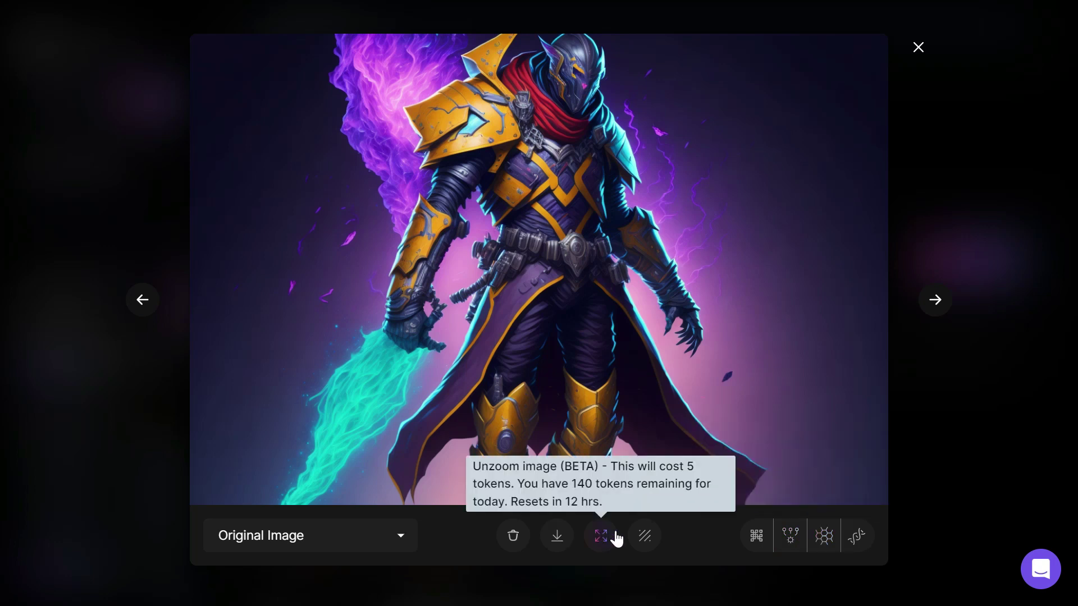
Step: Request an unzoomed version of the second warrior image for 5 tokens, then return to the prompt
left_click(603, 539)
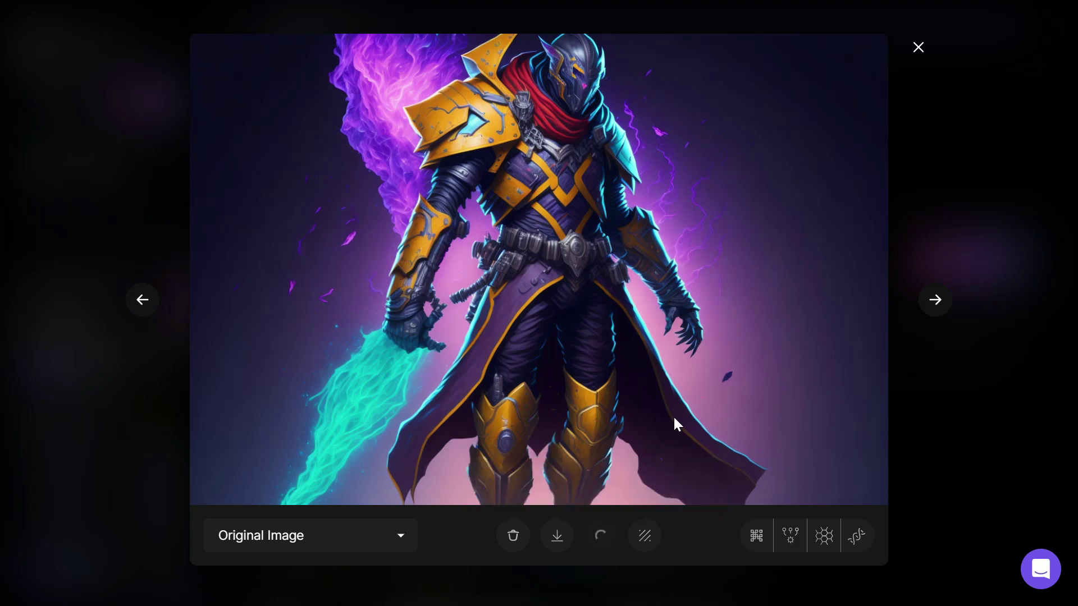
left_click(918, 48)
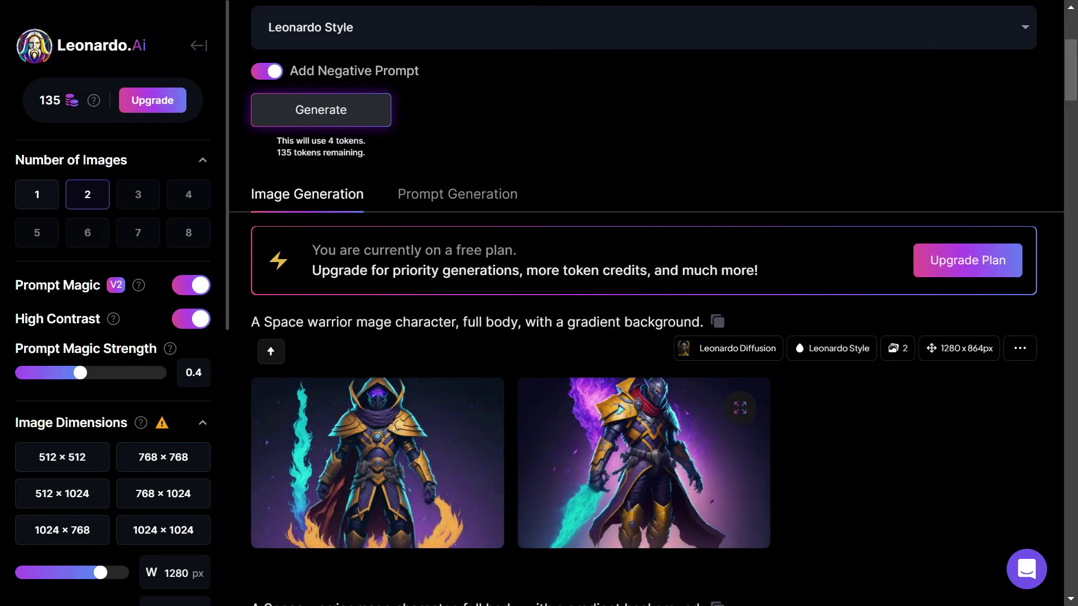
scroll(111, 363, "down", 5)
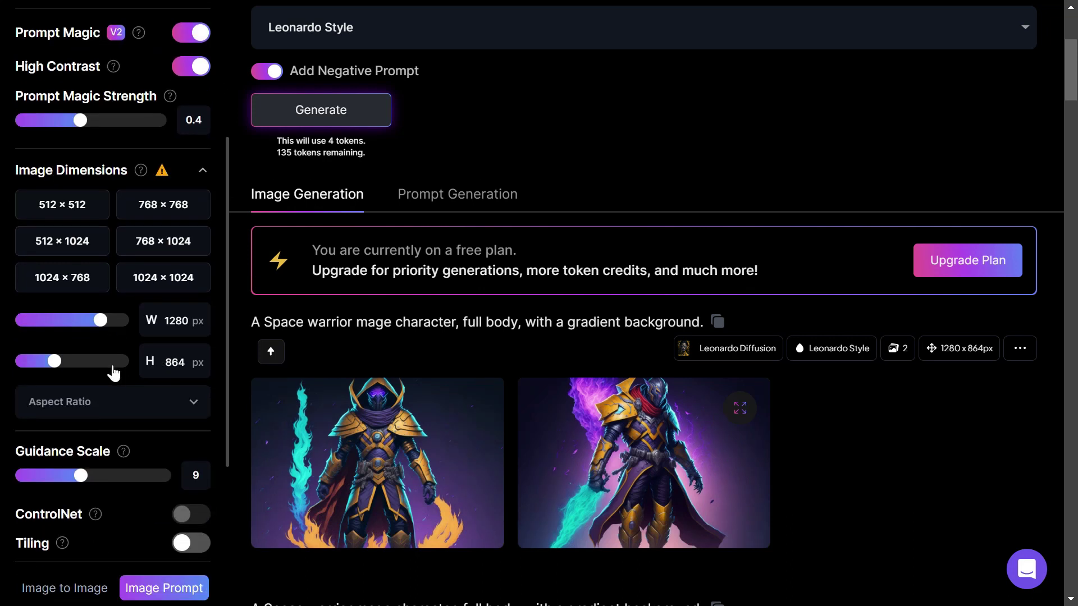
scroll(113, 372, "up", 3)
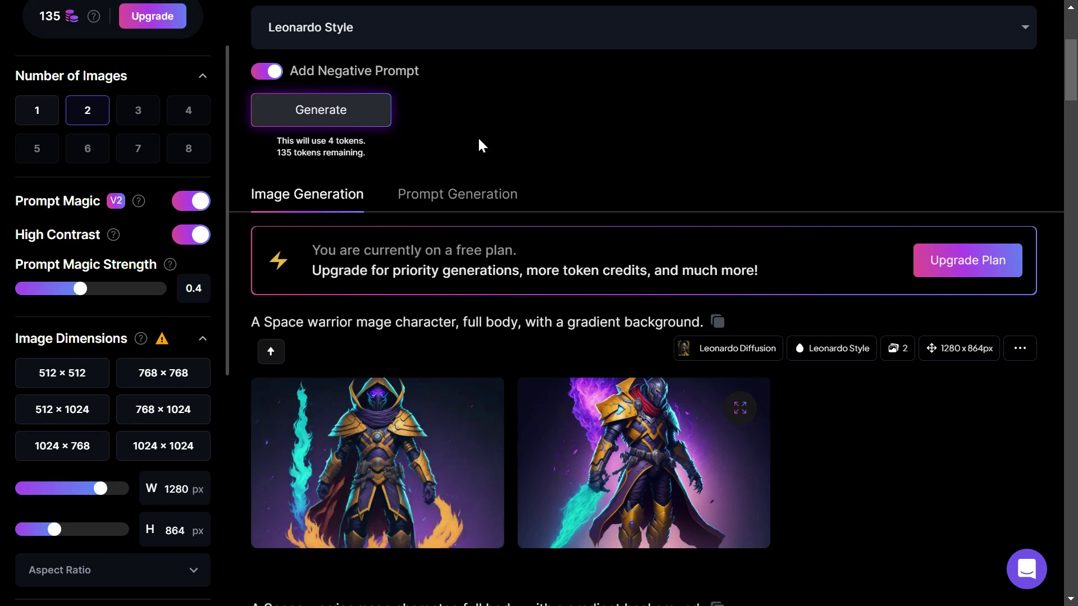
scroll(445, 190, "up", 5)
Step: Replace the prompt with 'A space monkey mage character, full body', set Prompt Magic 0.5, and generate
left_click(747, 124)
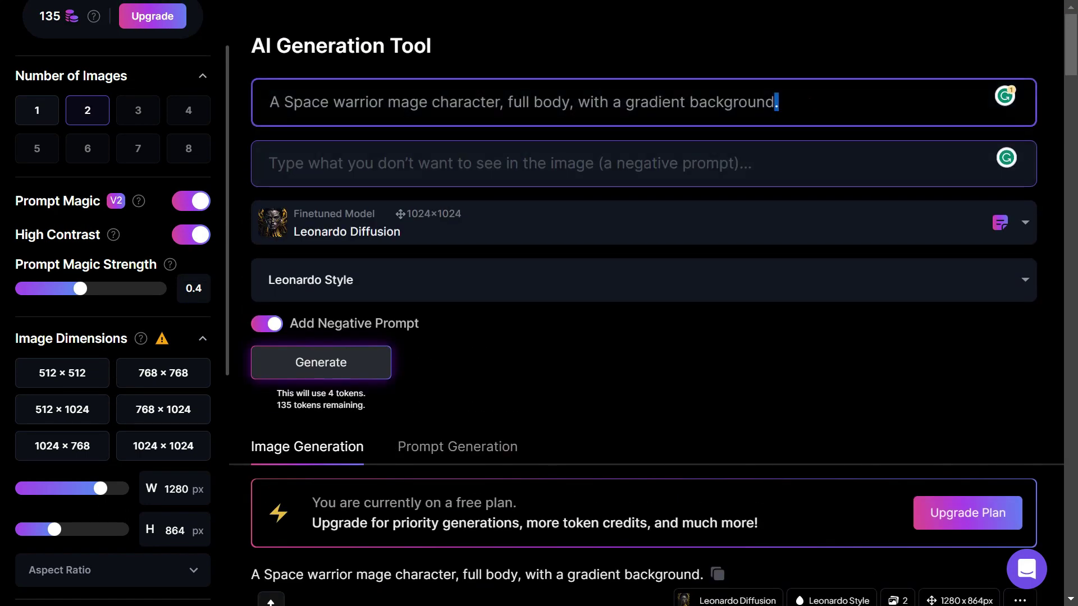
key("ctrl+a")
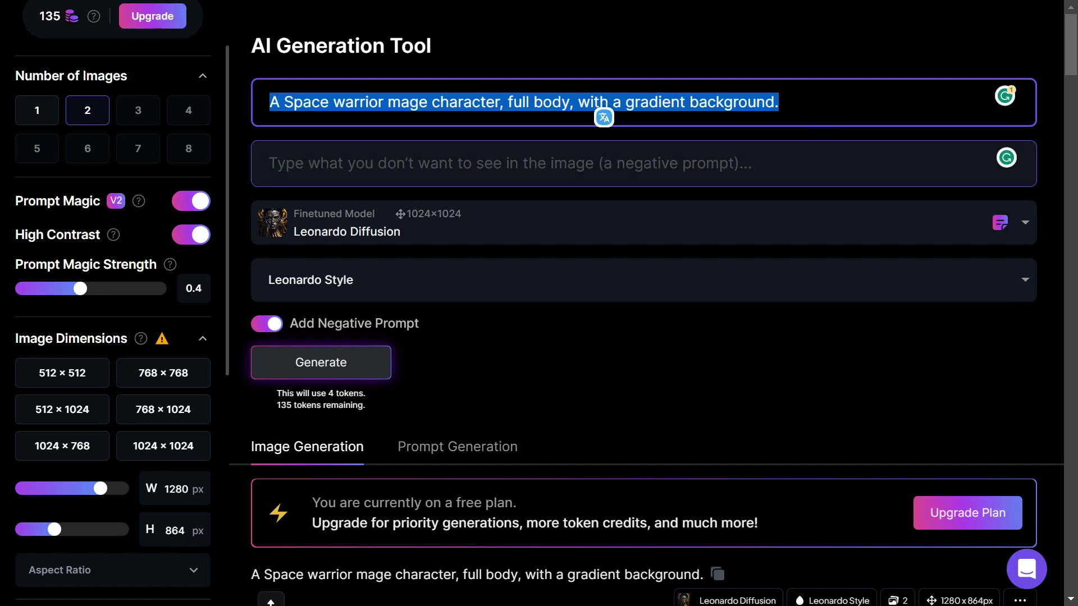
type("A")
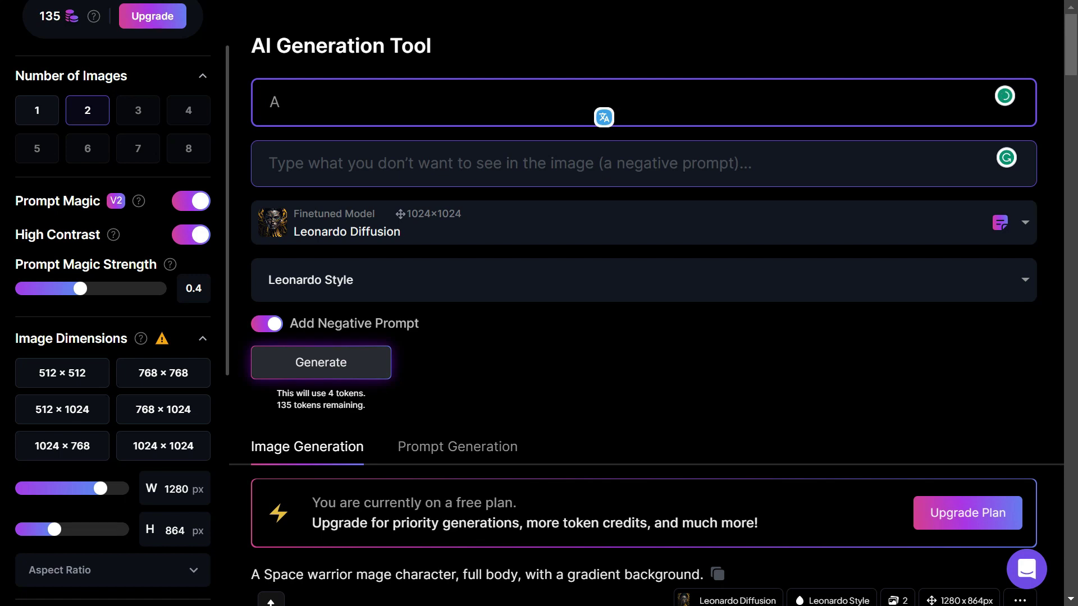
type(" space monkey mage character ")
type(" full body")
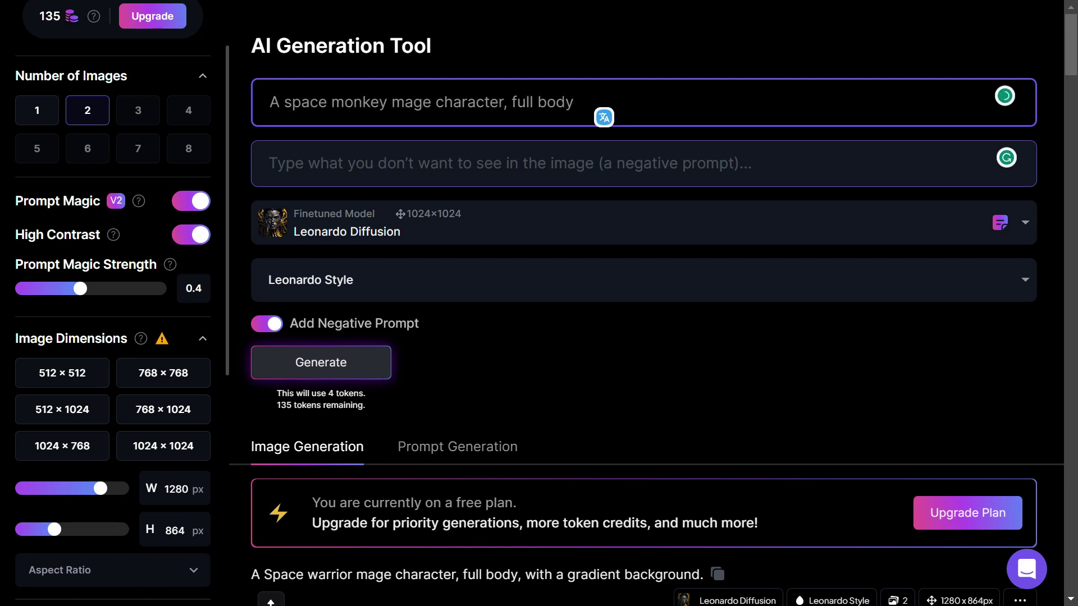
left_click(102, 290)
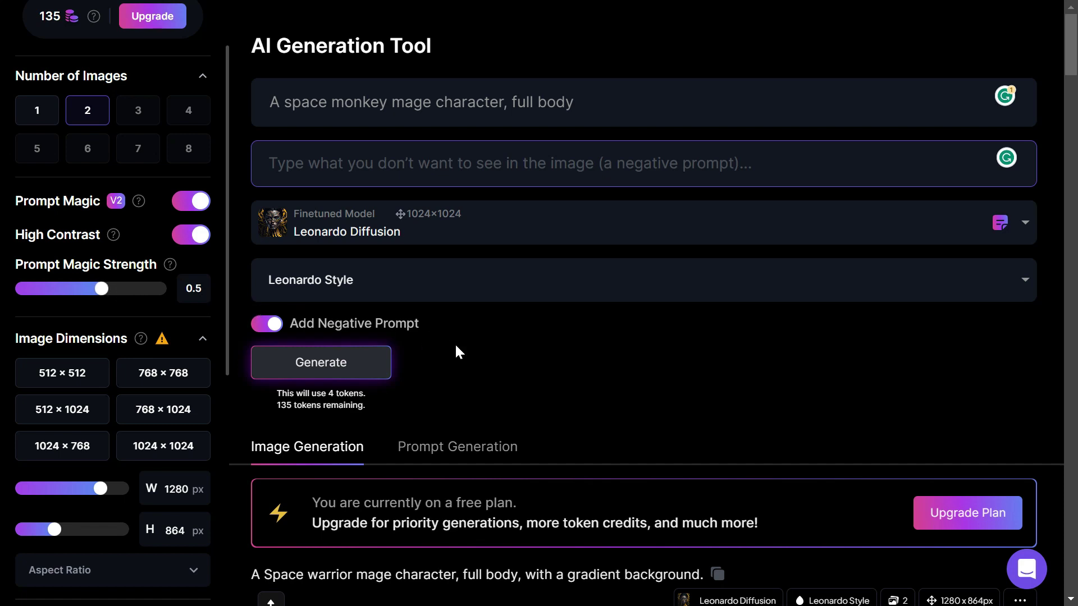
left_click(354, 360)
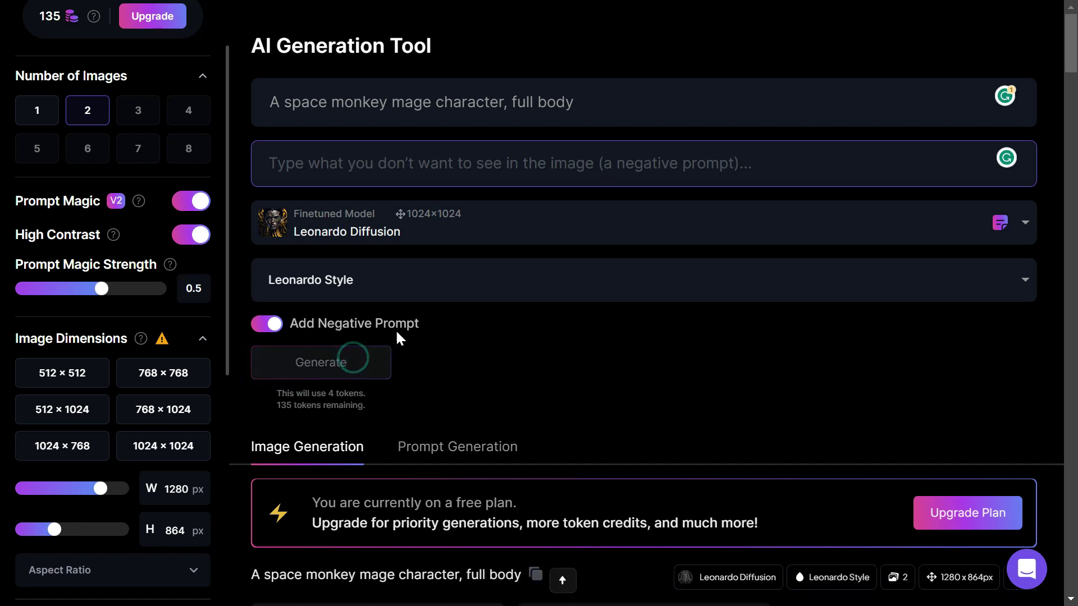
scroll(536, 325, "down", 5)
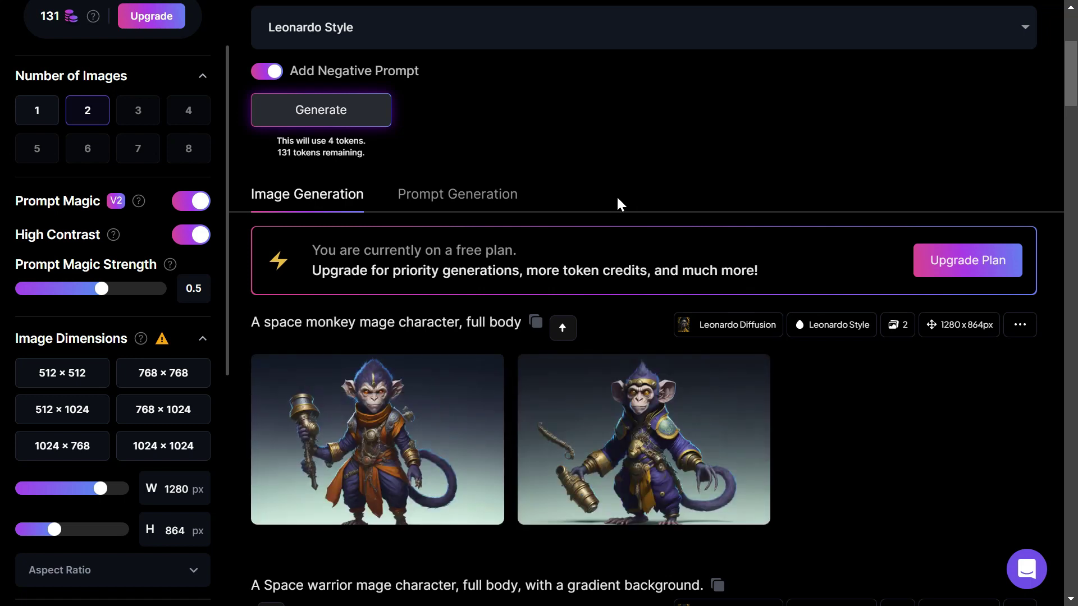
Step: Set Guidance Scale to 10 and generate new space monkey images
scroll(128, 346, "down", 5)
left_click_drag(82, 395, 187, 393)
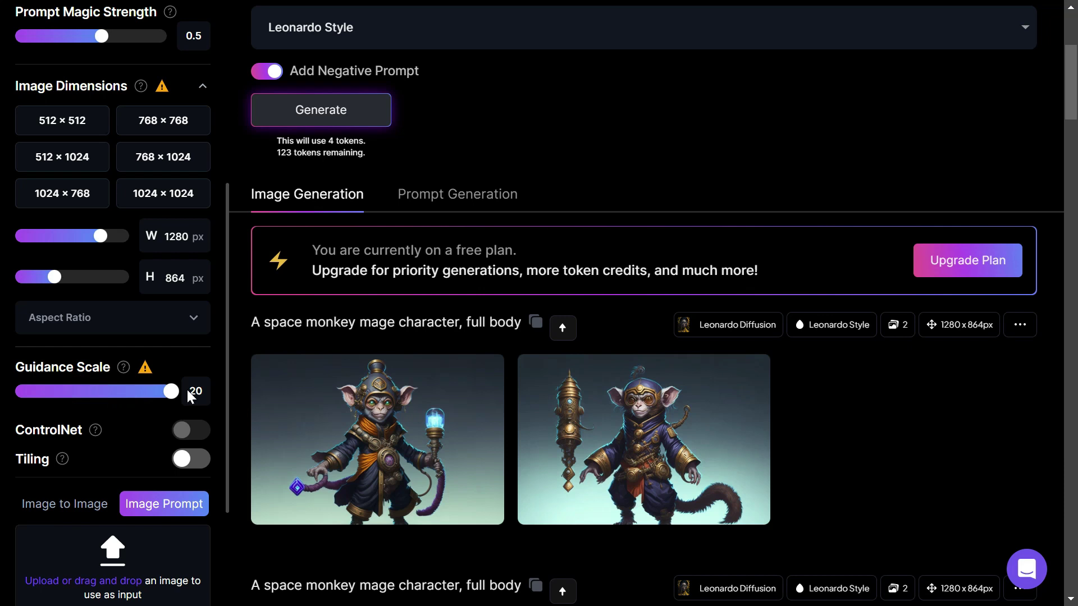
left_click_drag(169, 392, 149, 395)
left_click_drag(146, 395, 89, 392)
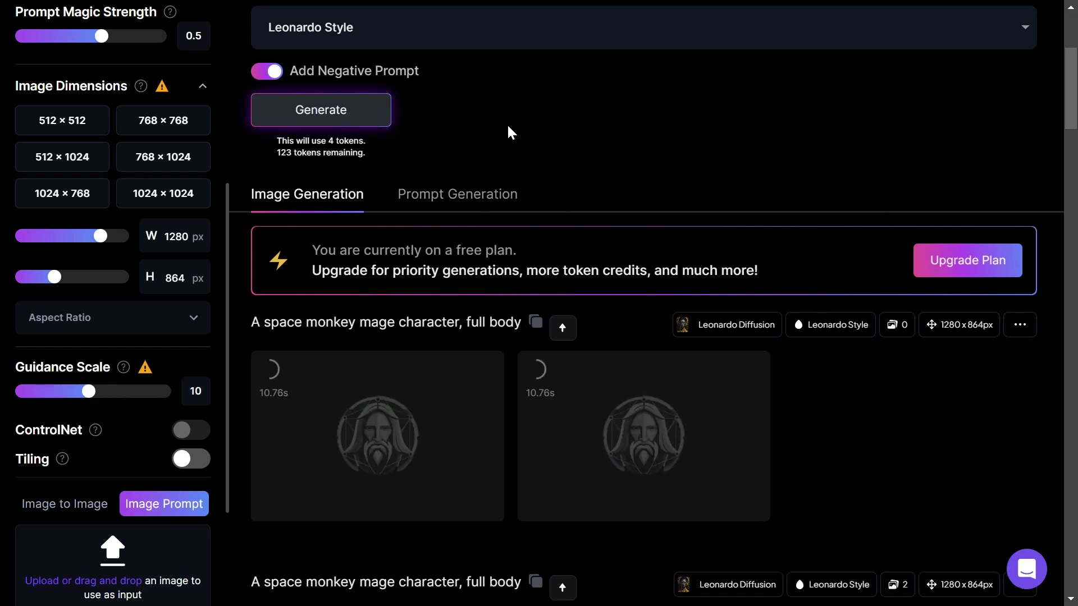
left_click(322, 108)
Step: Preview both new monkey images, then regenerate with Guidance Scale lowered to 3
left_click(452, 425)
left_click(935, 299)
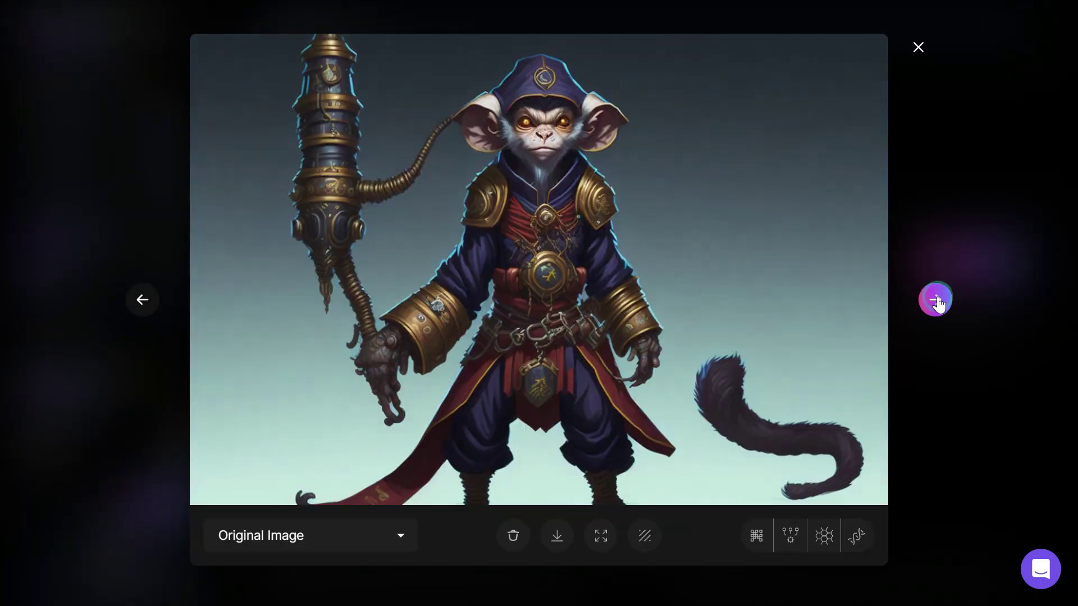
left_click(919, 48)
left_click_drag(88, 392, 31, 391)
left_click(321, 110)
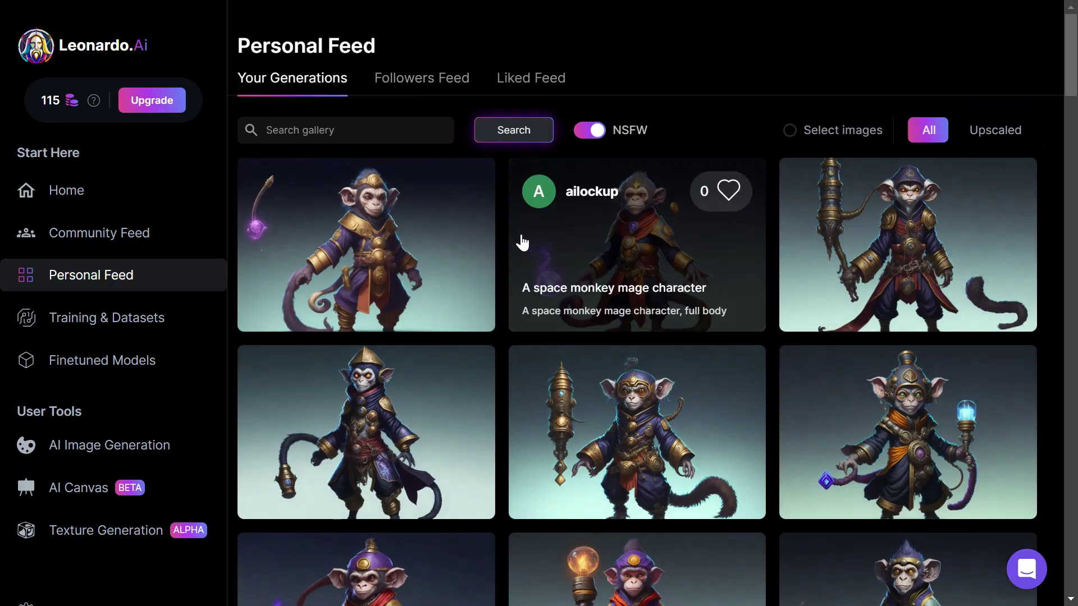
Step: Scroll down the Personal Feed past robot scenes, isometric bases and 'Logo design' images
scroll(488, 264, "down", 15)
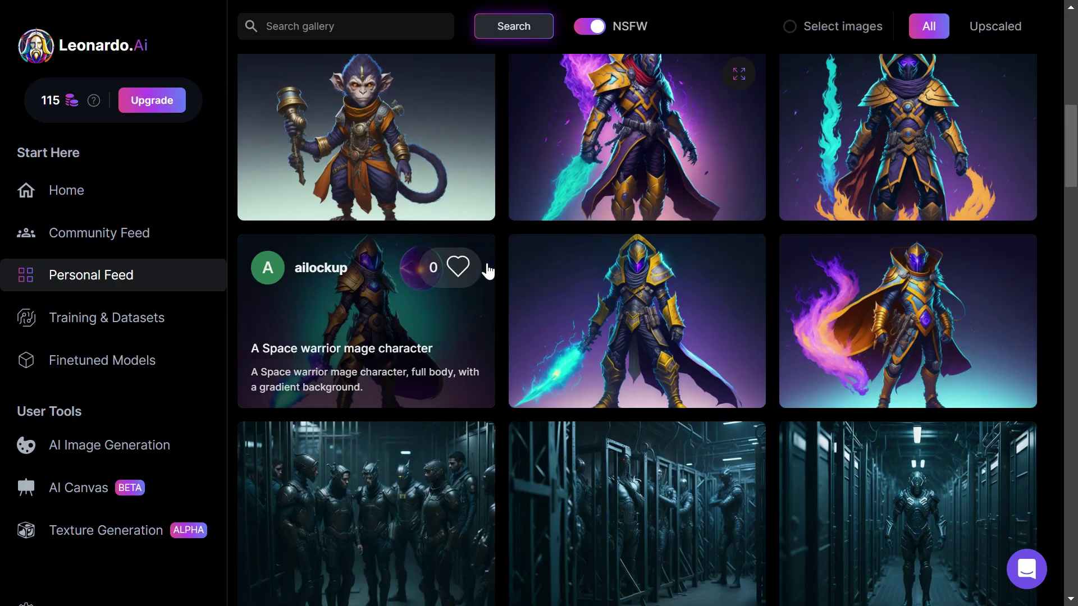
scroll(488, 271, "down", 15)
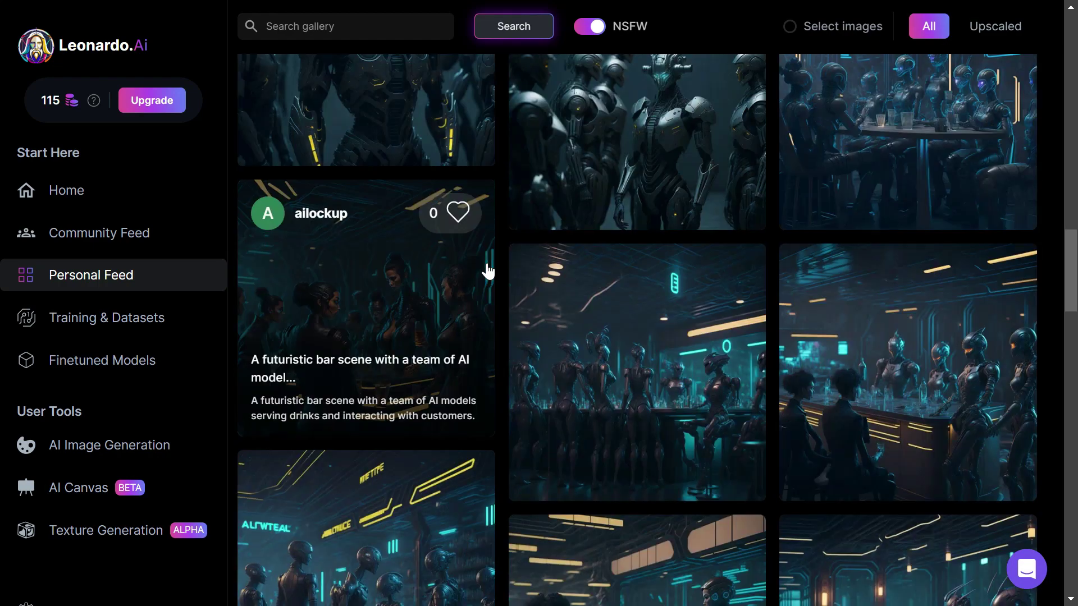
scroll(488, 271, "down", 15)
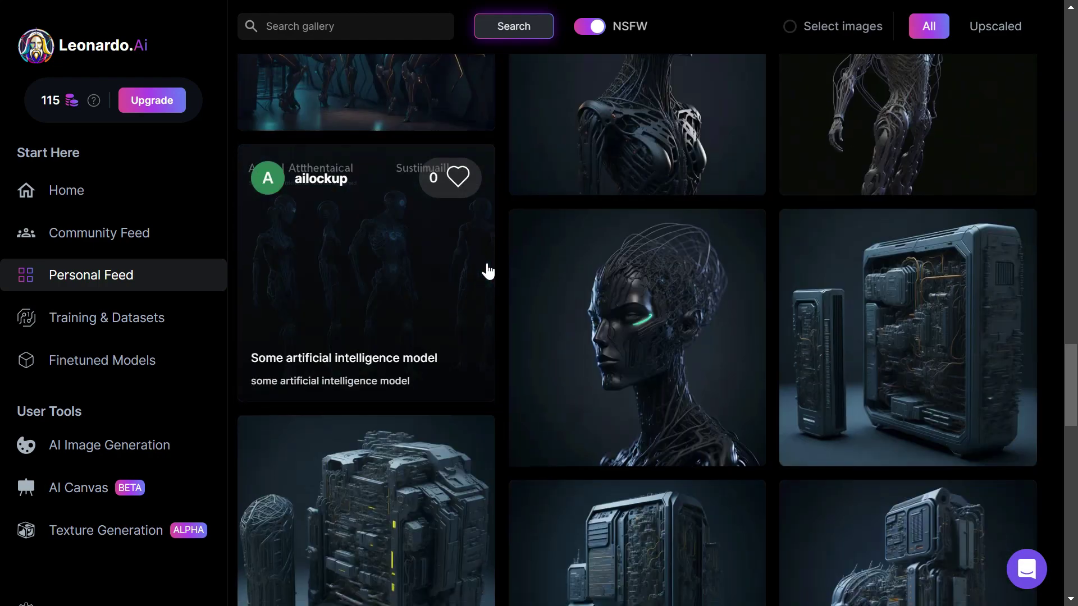
scroll(487, 270, "down", 15)
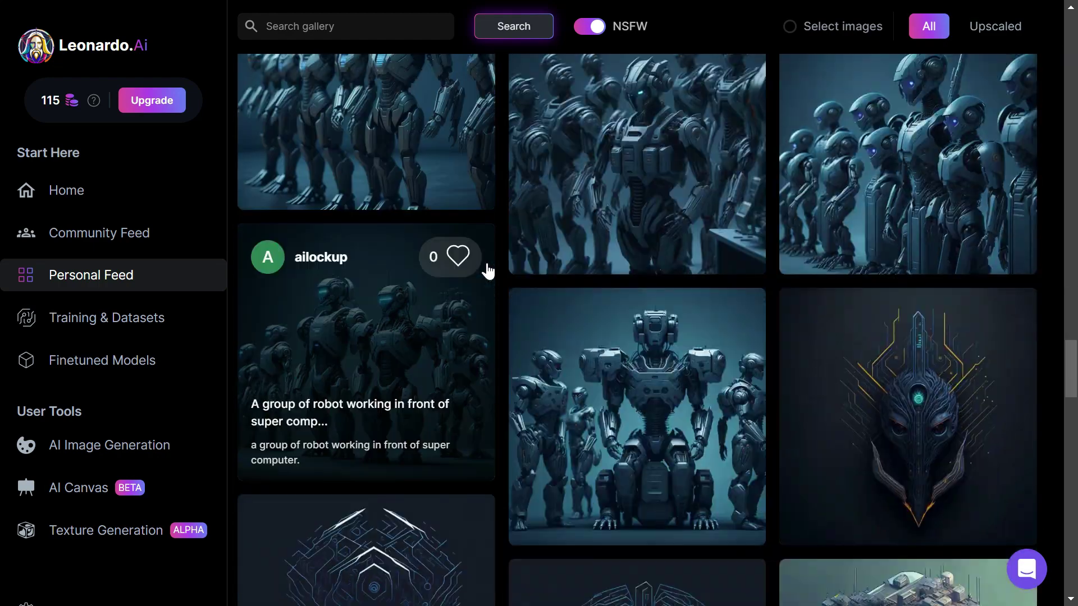
scroll(488, 271, "down", 15)
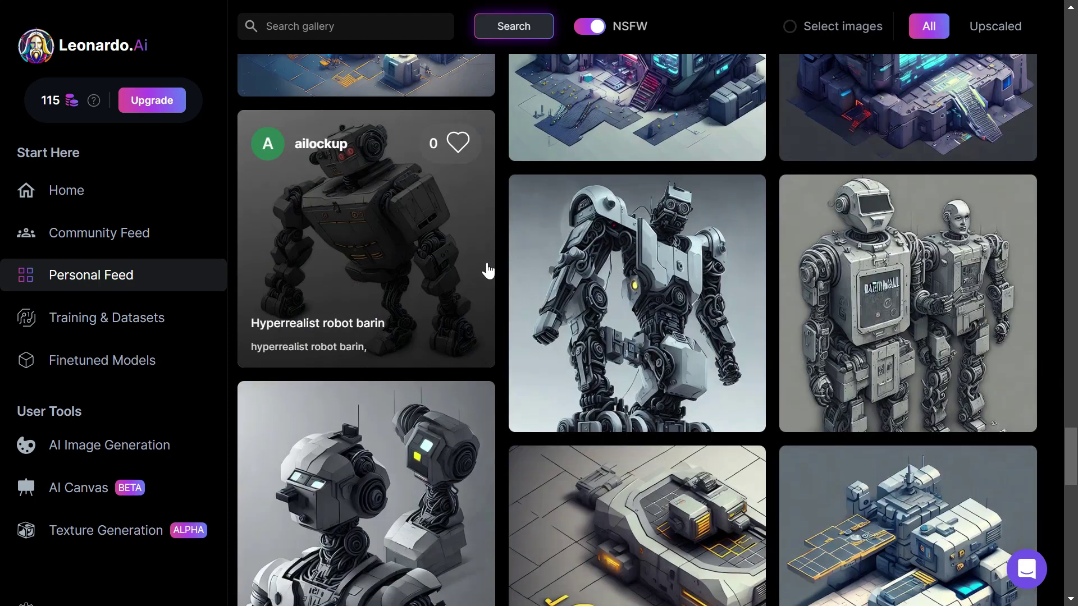
scroll(487, 271, "down", 6)
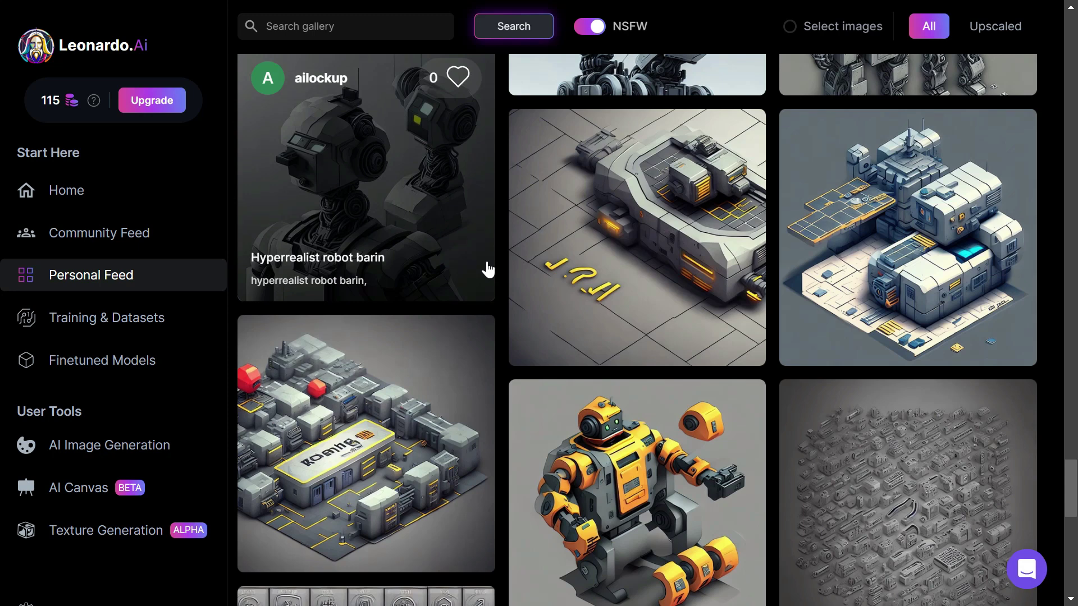
scroll(606, 361, "down", 6)
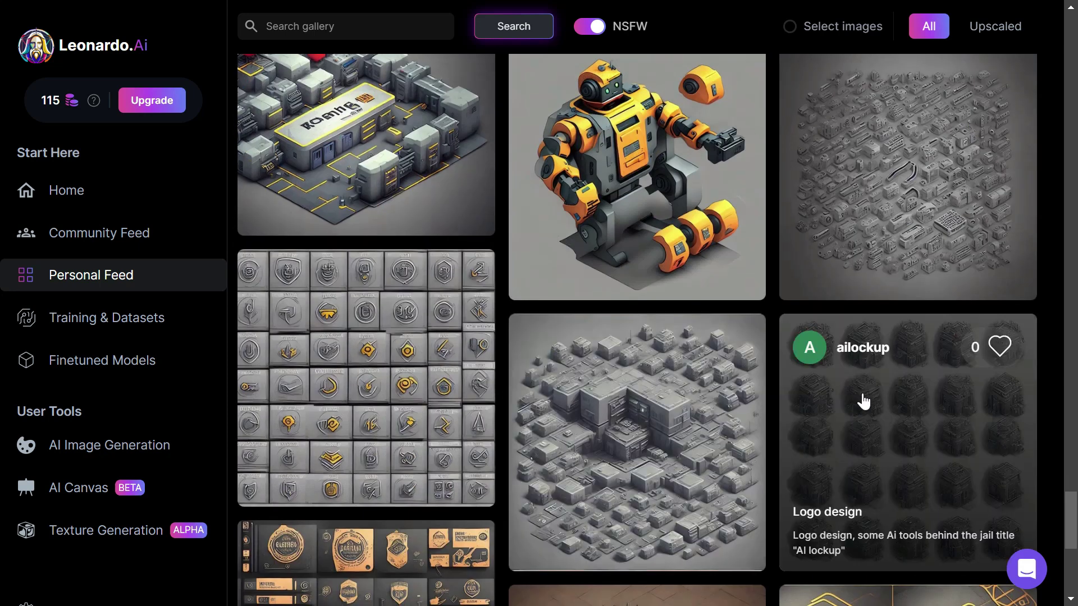
scroll(887, 409, "down", 8)
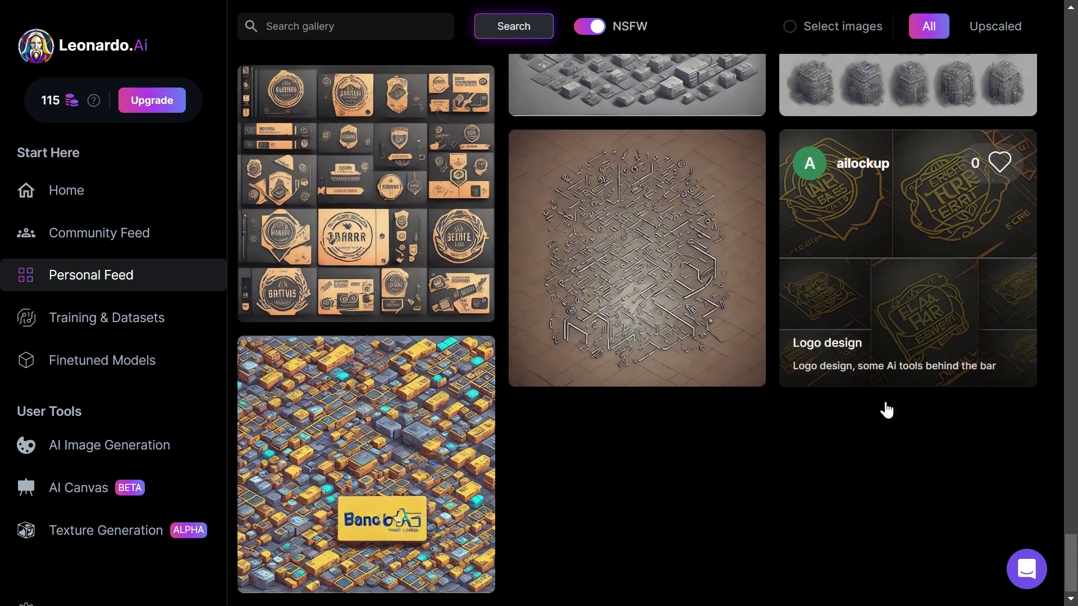